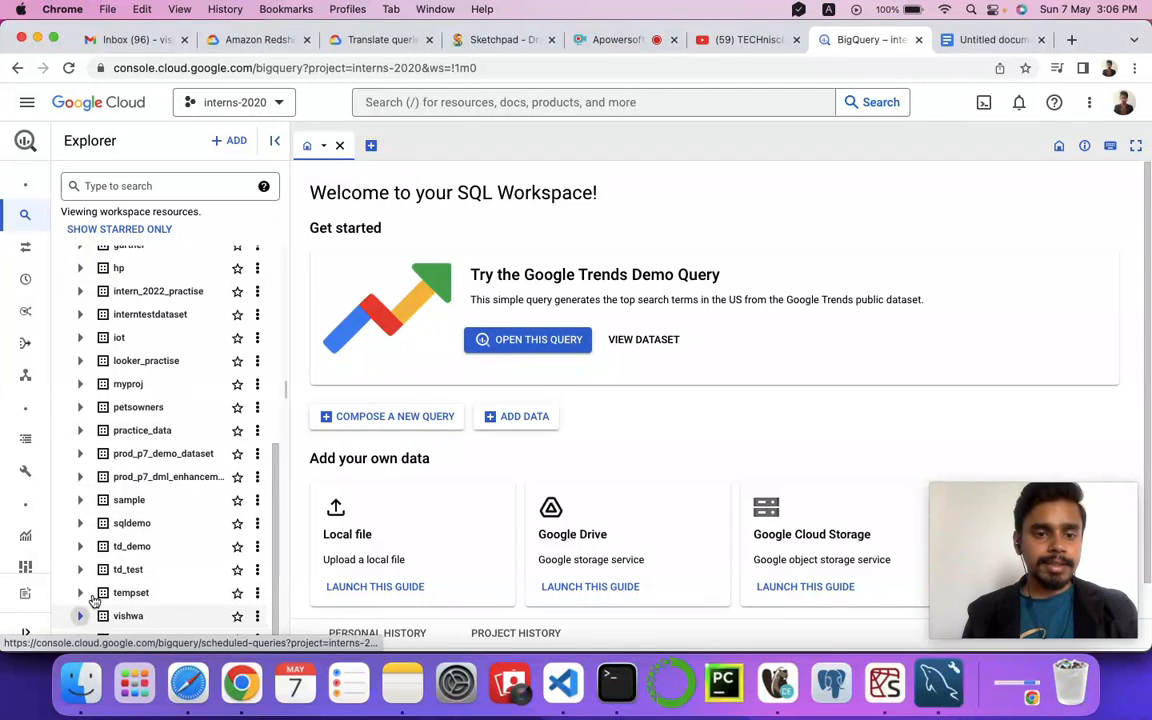
Step: Open the product table from the vishwa dataset in the explorer
left_click(82, 616)
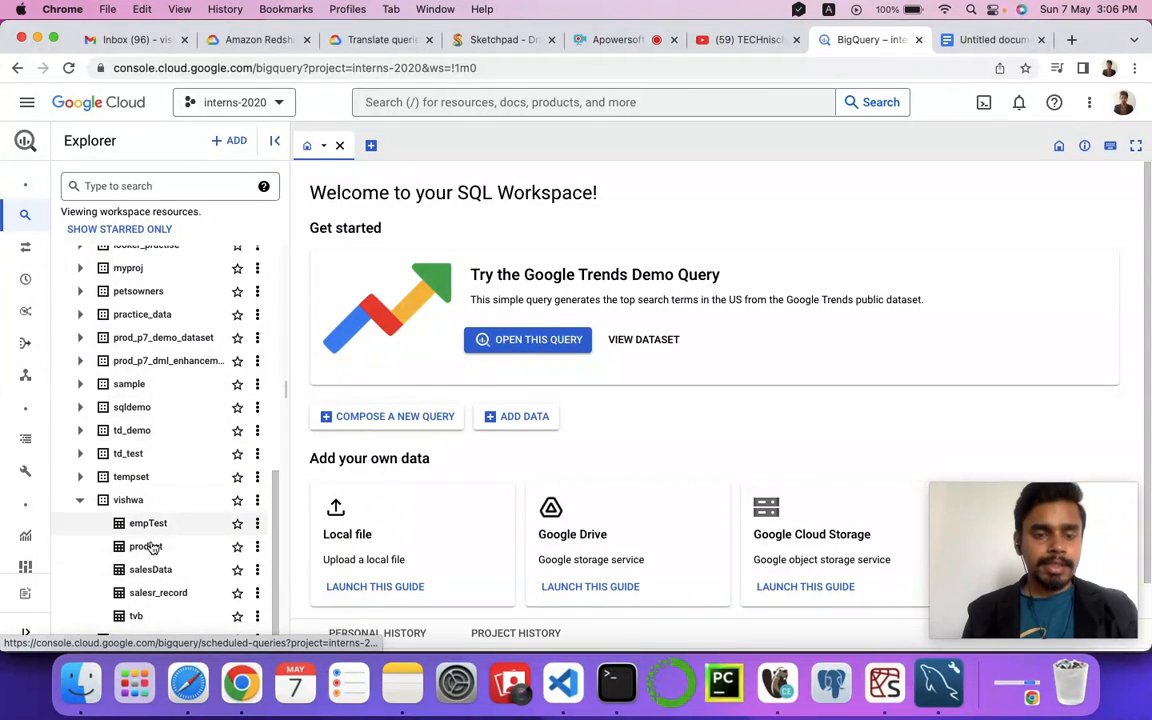
left_click(258, 547)
mouse_move(316, 370)
left_click(372, 363)
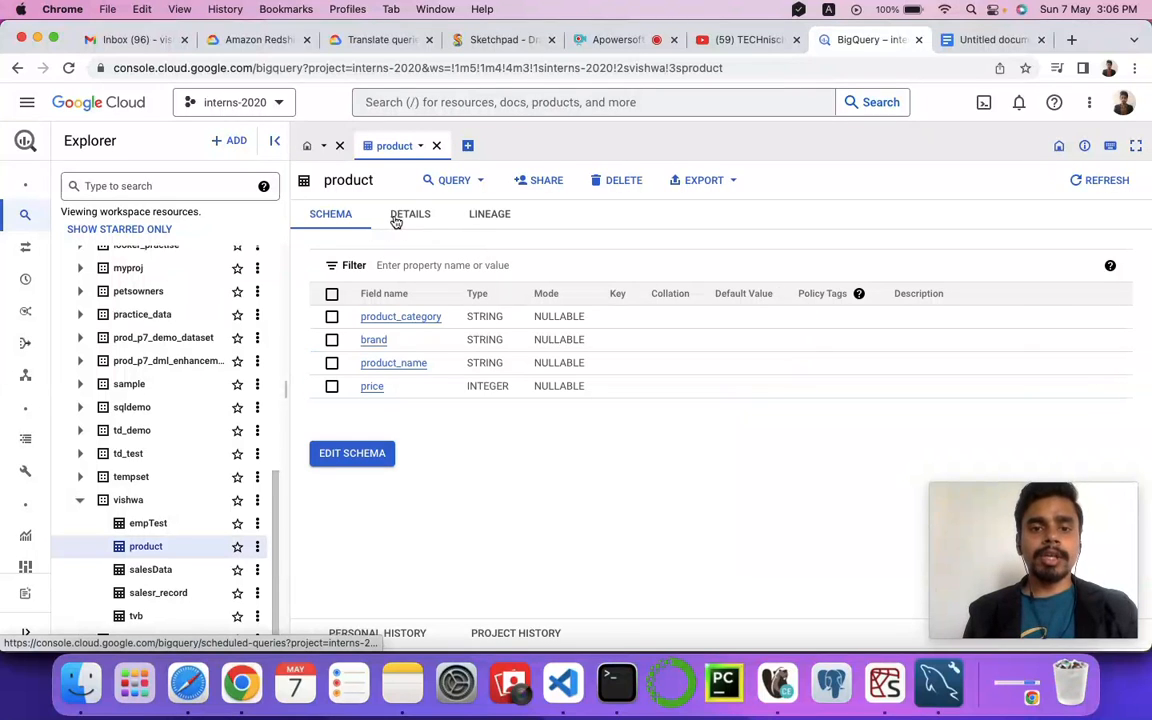
Step: Review the product table's details such as creation date and external data source
left_click(405, 218)
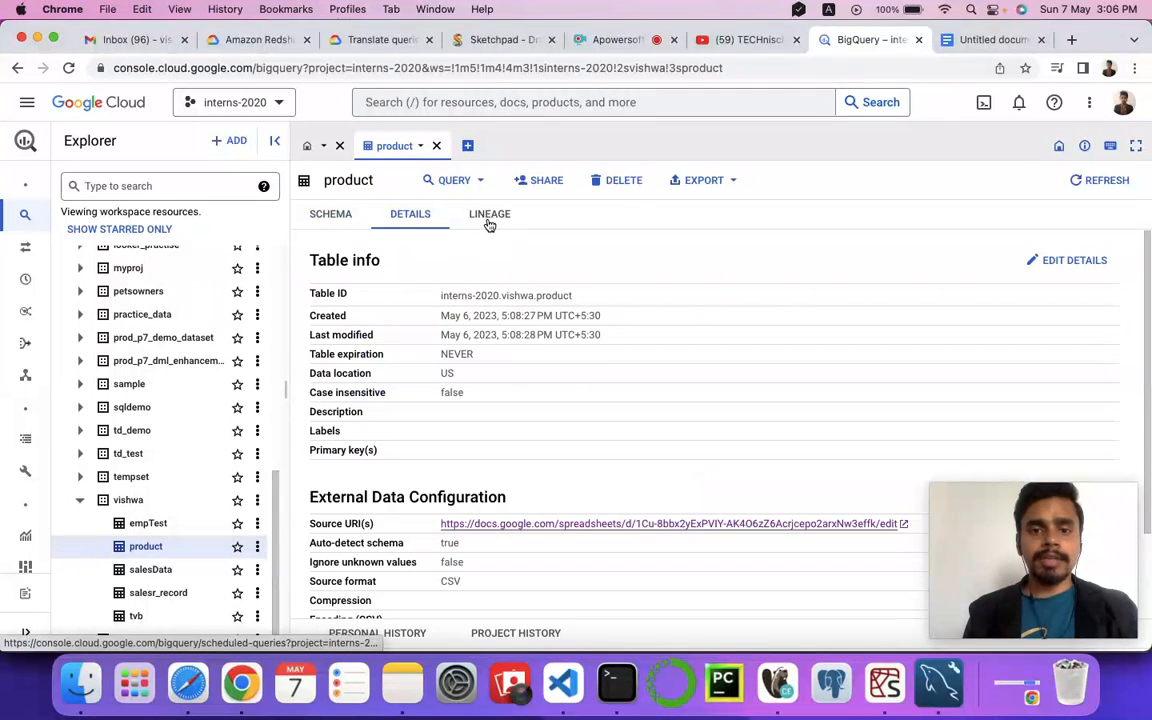
scroll(400, 417, "down", 2)
scroll(432, 415, "up", 2)
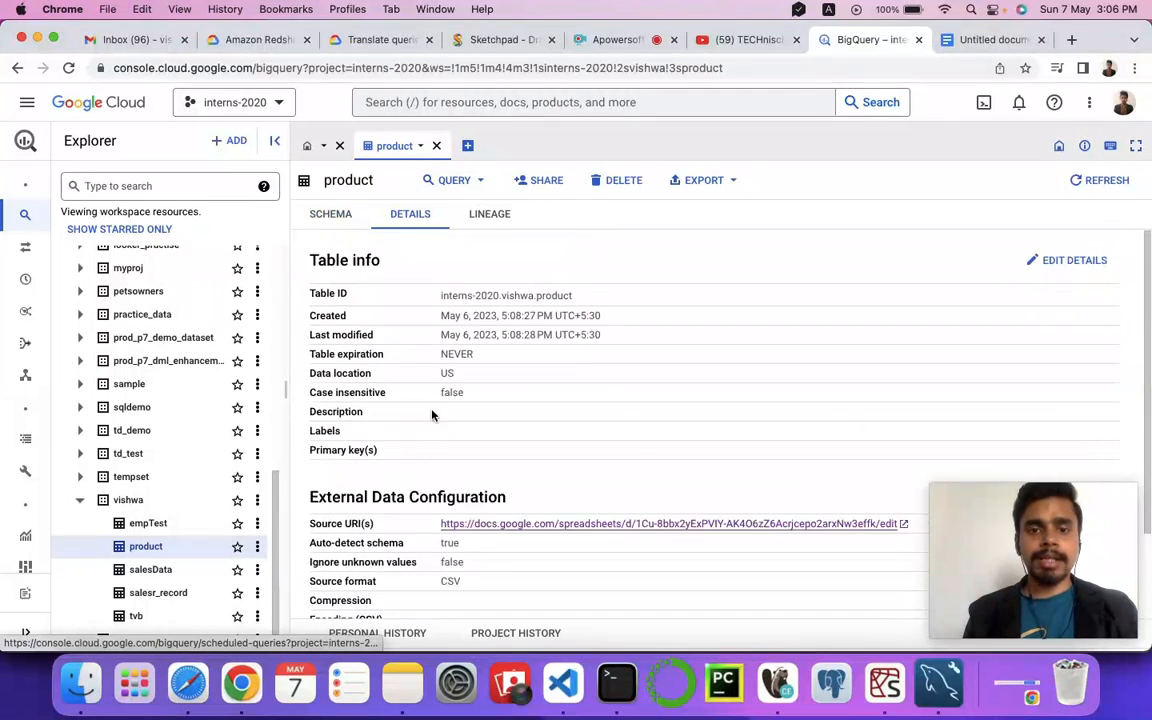
Step: Open a new query on the product table, change it to SELECT * without the LIMIT clause, and run it
left_click(450, 181)
left_click(457, 220)
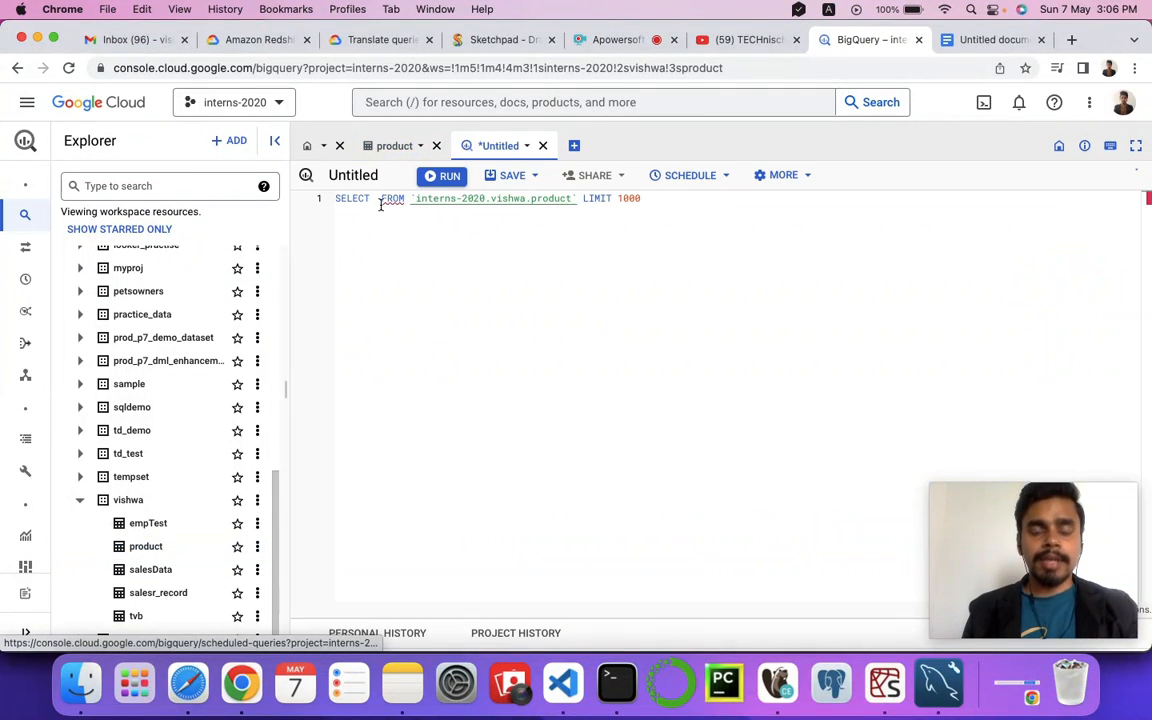
type("*")
double_click(628, 198)
key("BackSpace")
key("BackSpace")
key("BackSpace")
key("BackSpace")
key("BackSpace")
key("BackSpace")
key("BackSpace")
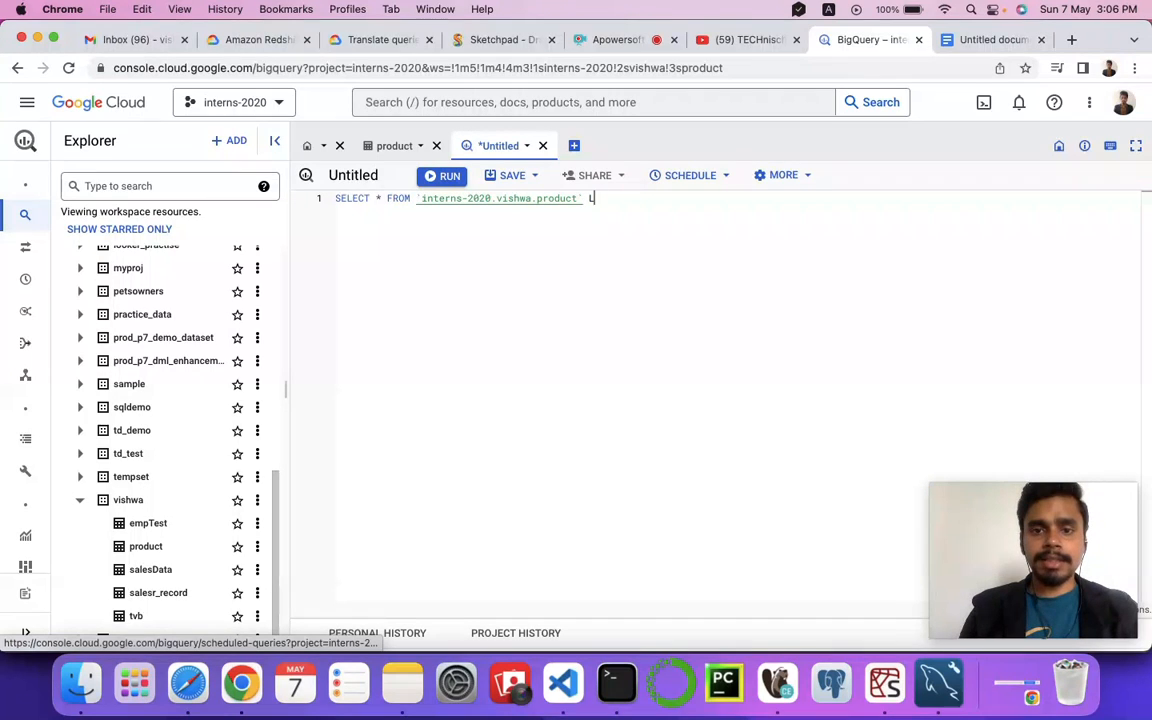
key("super+Return")
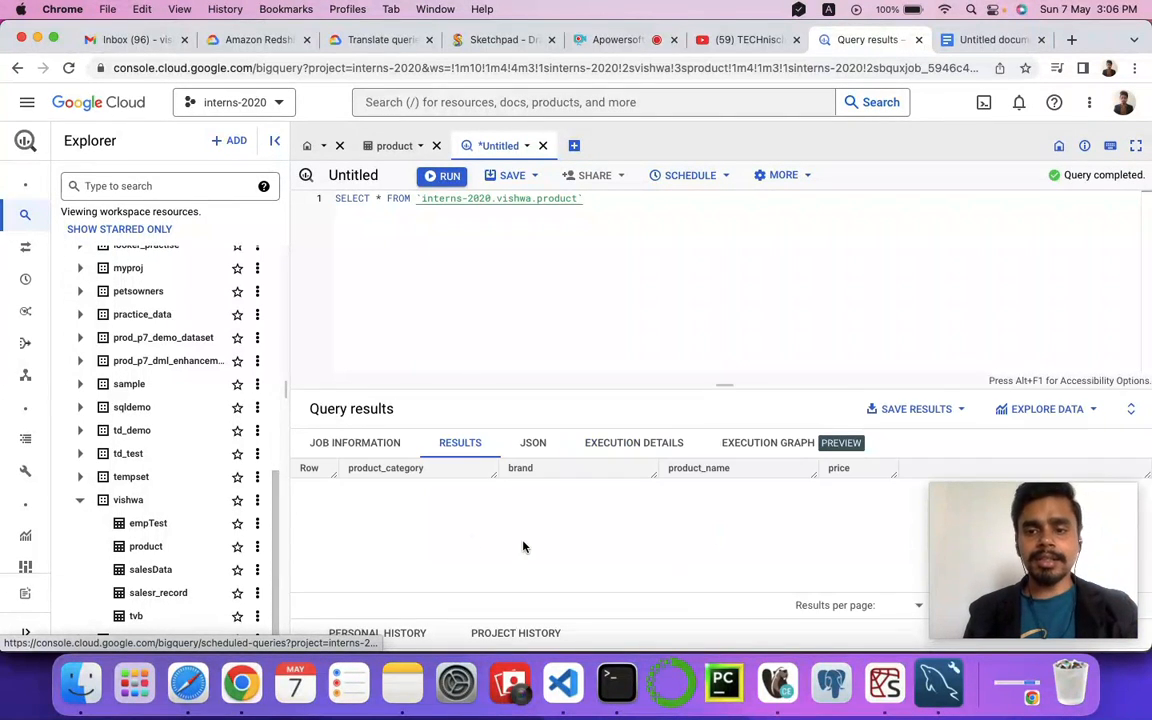
Step: Scroll through the query results rows and select the query text
scroll(550, 545, "down", 10)
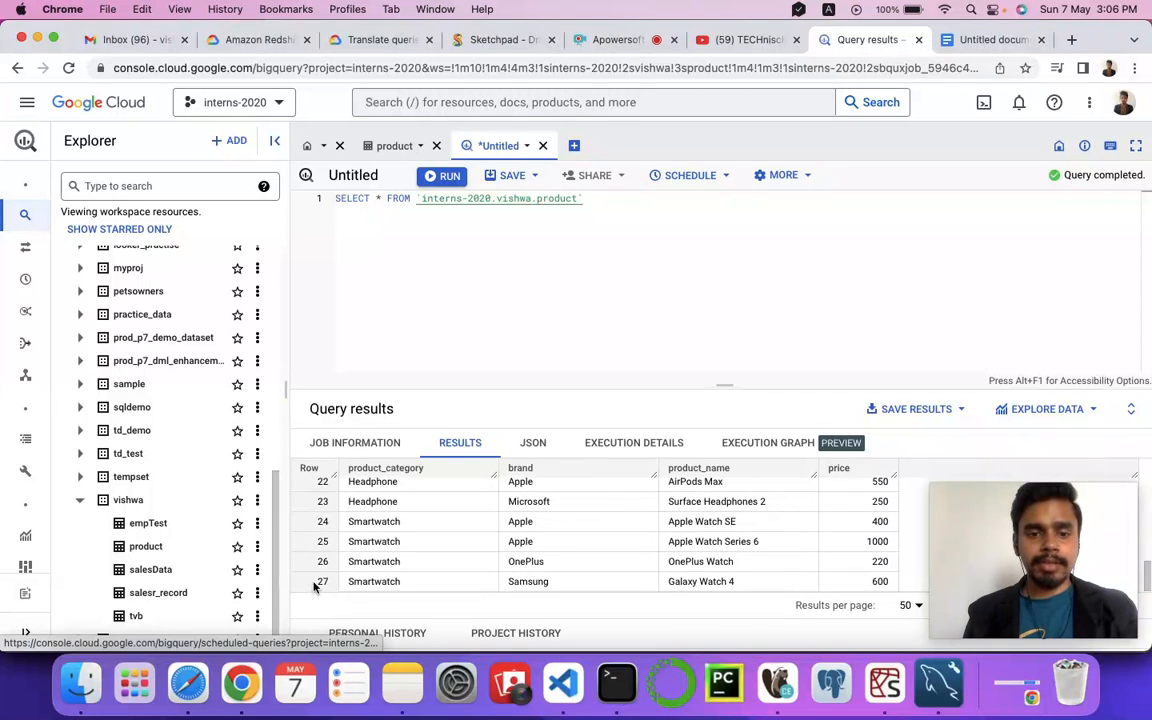
scroll(607, 531, "up", 5)
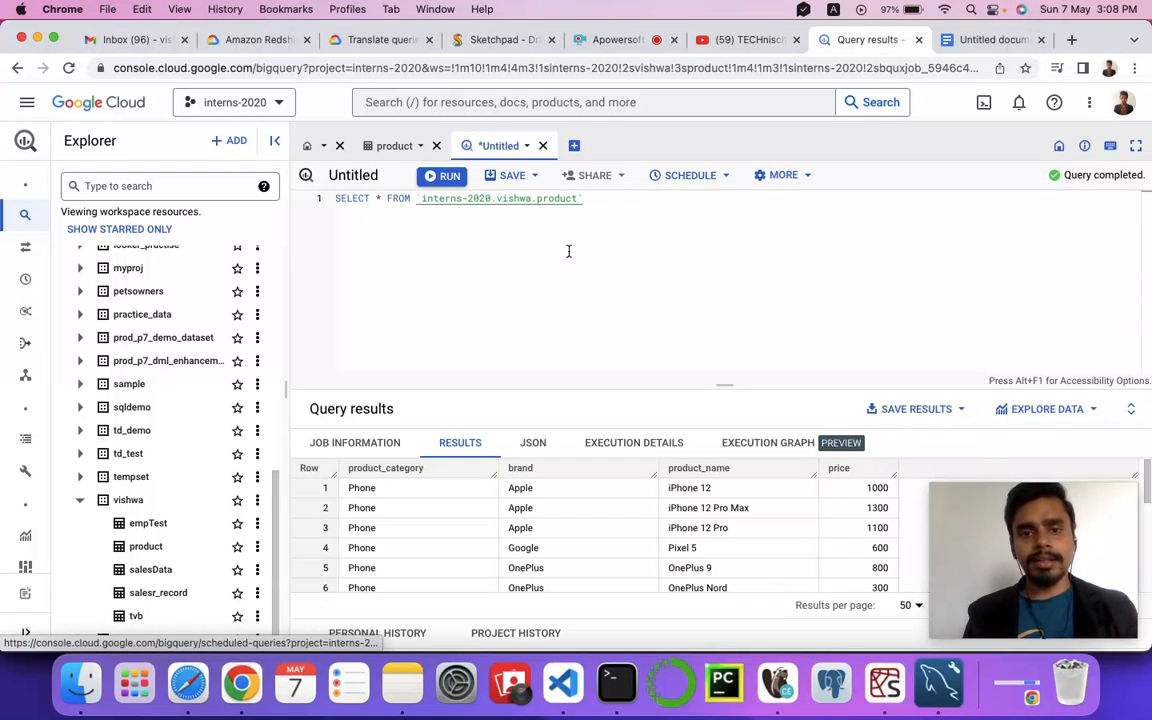
left_click_drag(588, 198, 339, 198)
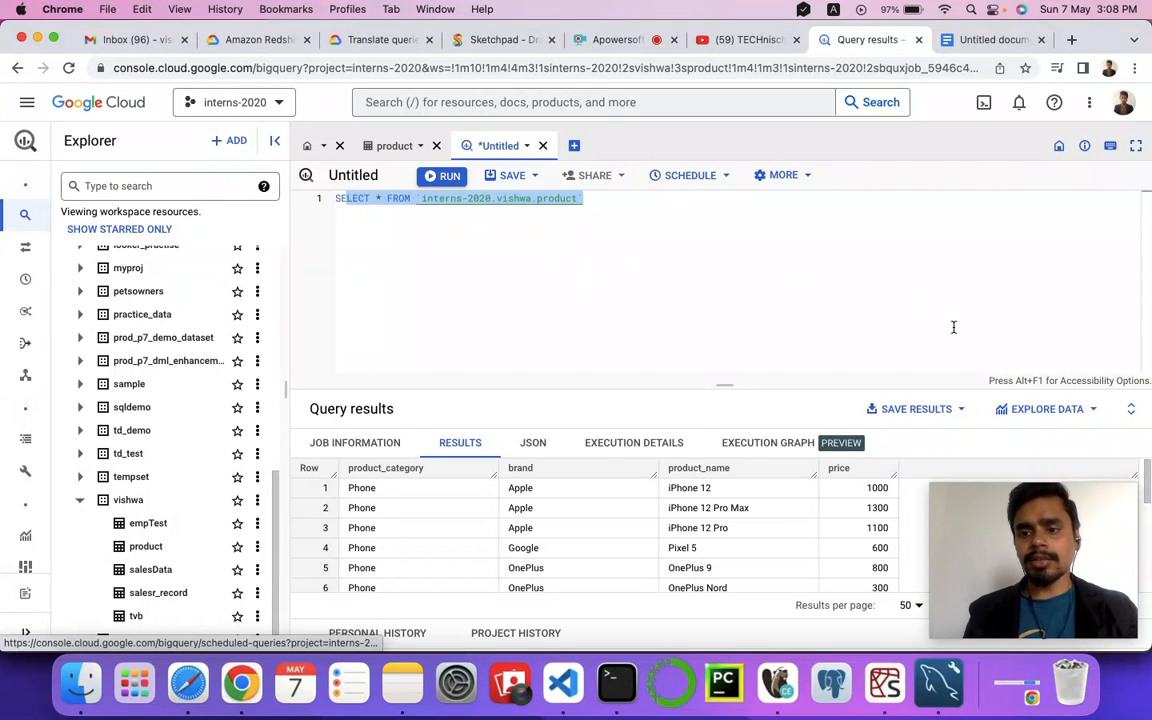
left_click(1093, 418)
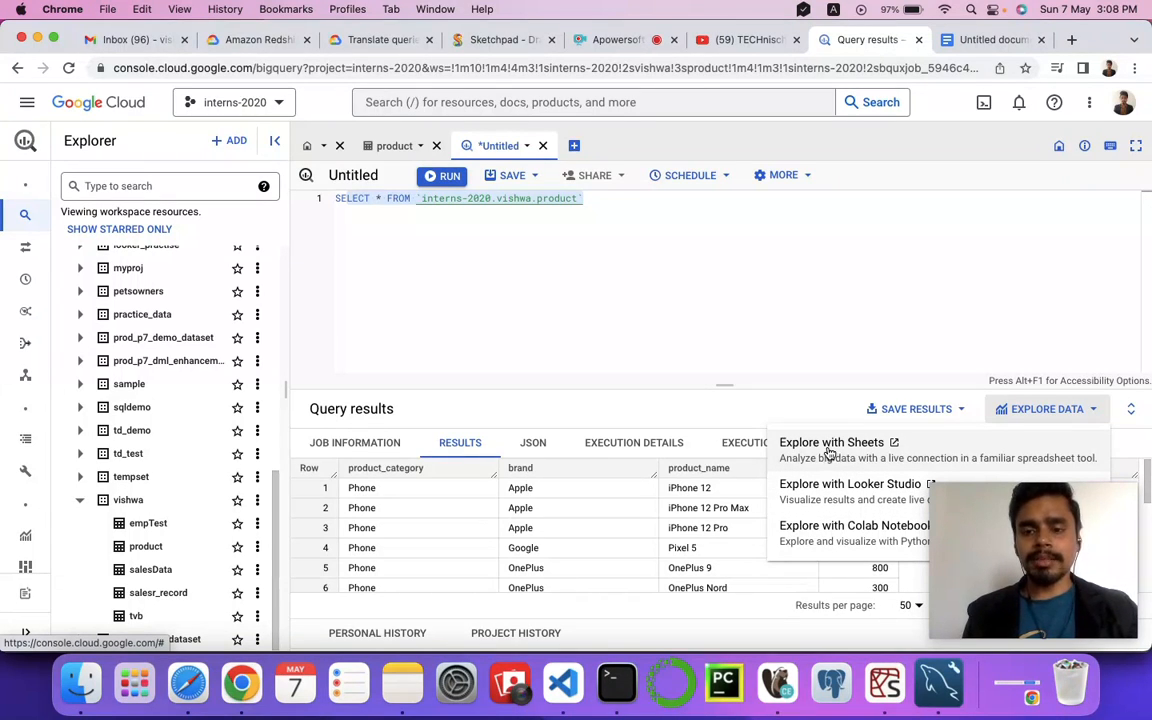
left_click(832, 452)
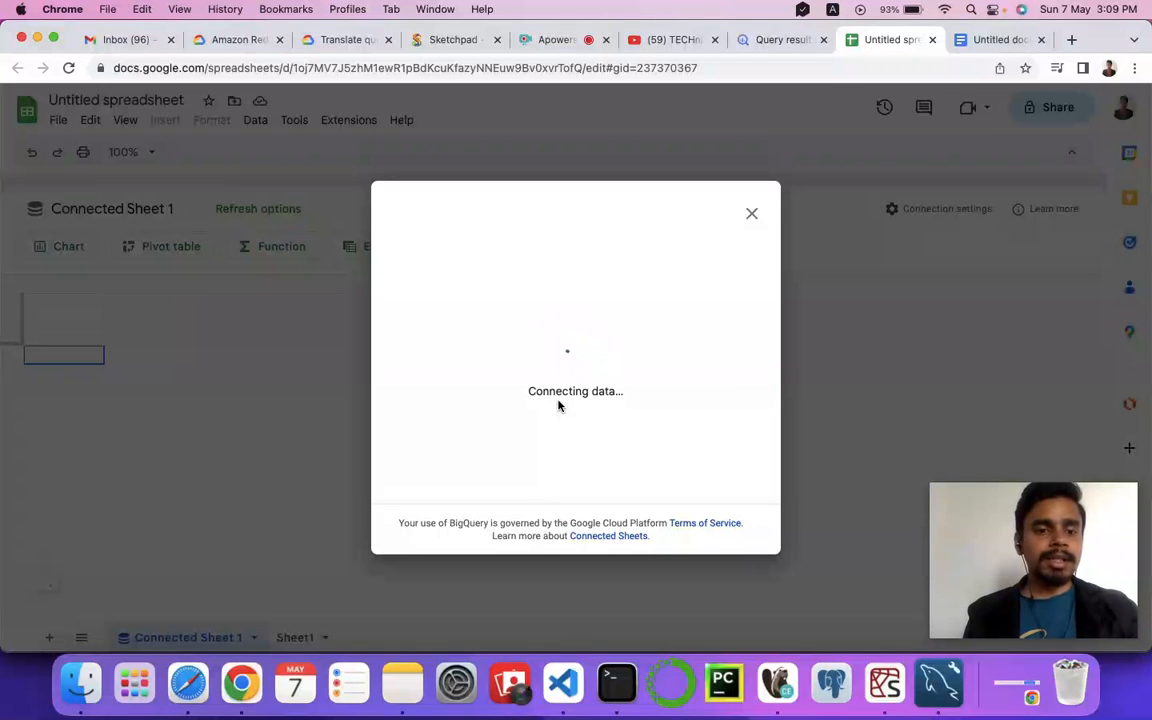
left_click(750, 217)
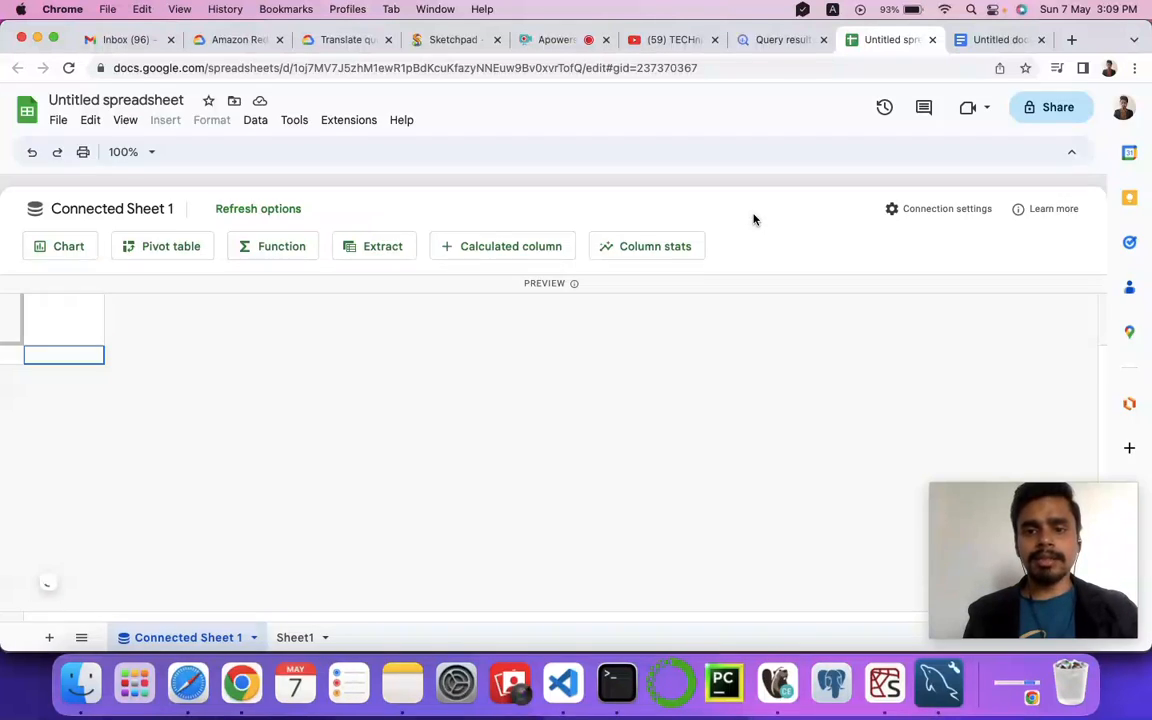
left_click(932, 40)
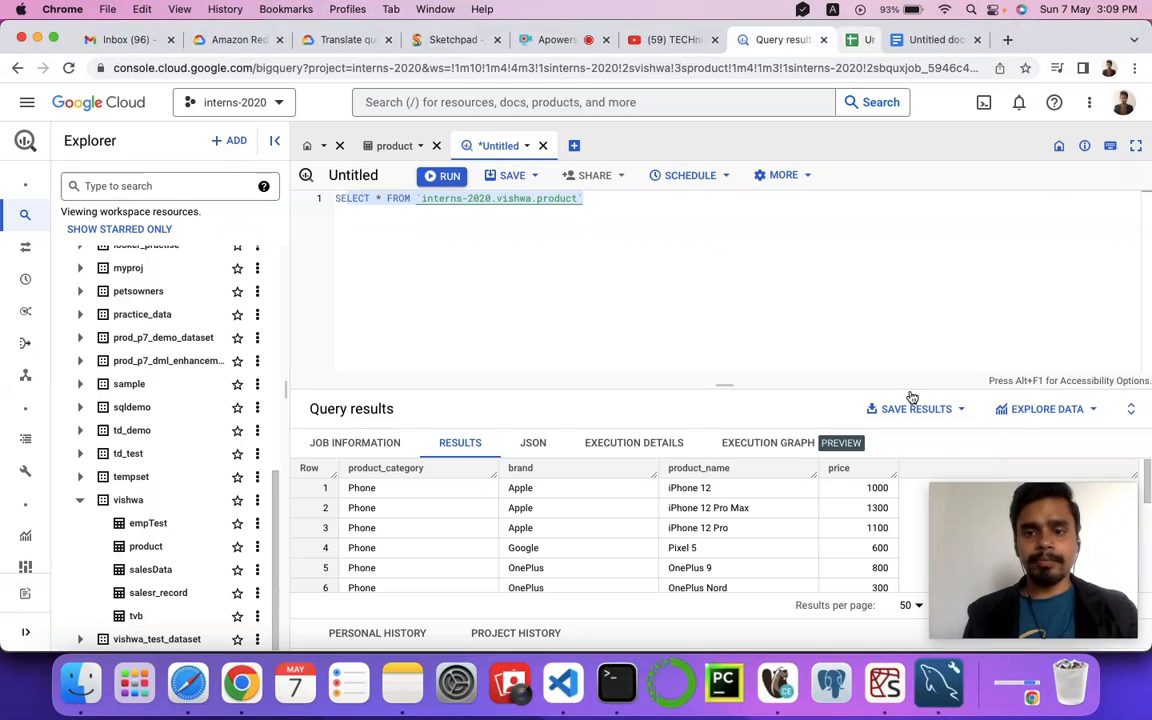
Step: Explore the query results with Sheets to create a connected spreadsheet
left_click(1058, 411)
left_click(849, 456)
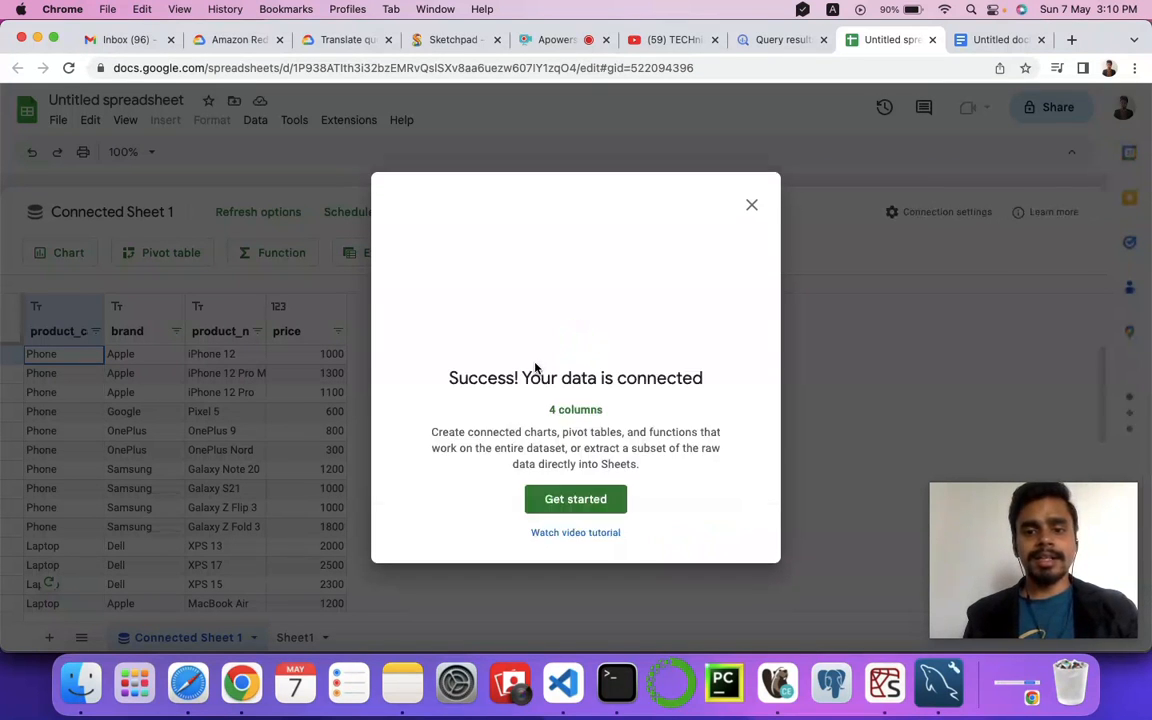
left_click(567, 500)
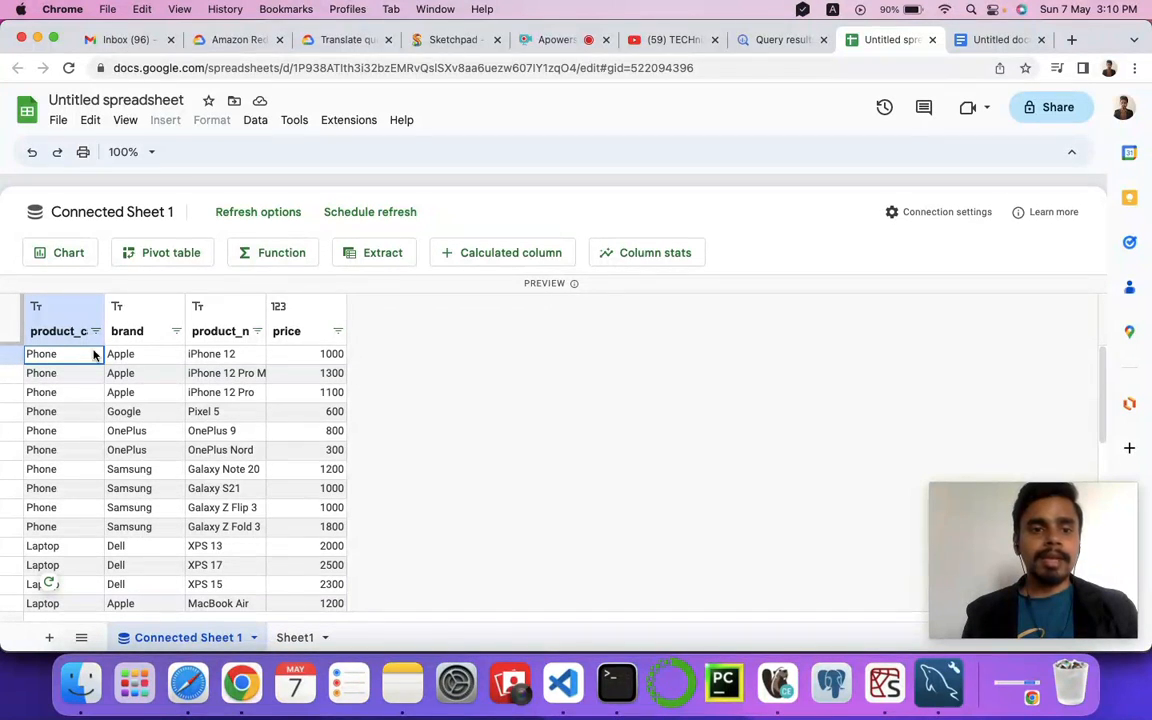
Step: Browse the product data preview in Connected Sheet 1
left_click(124, 360)
left_click(211, 360)
scroll(224, 395, "down", 5)
scroll(222, 398, "up", 5)
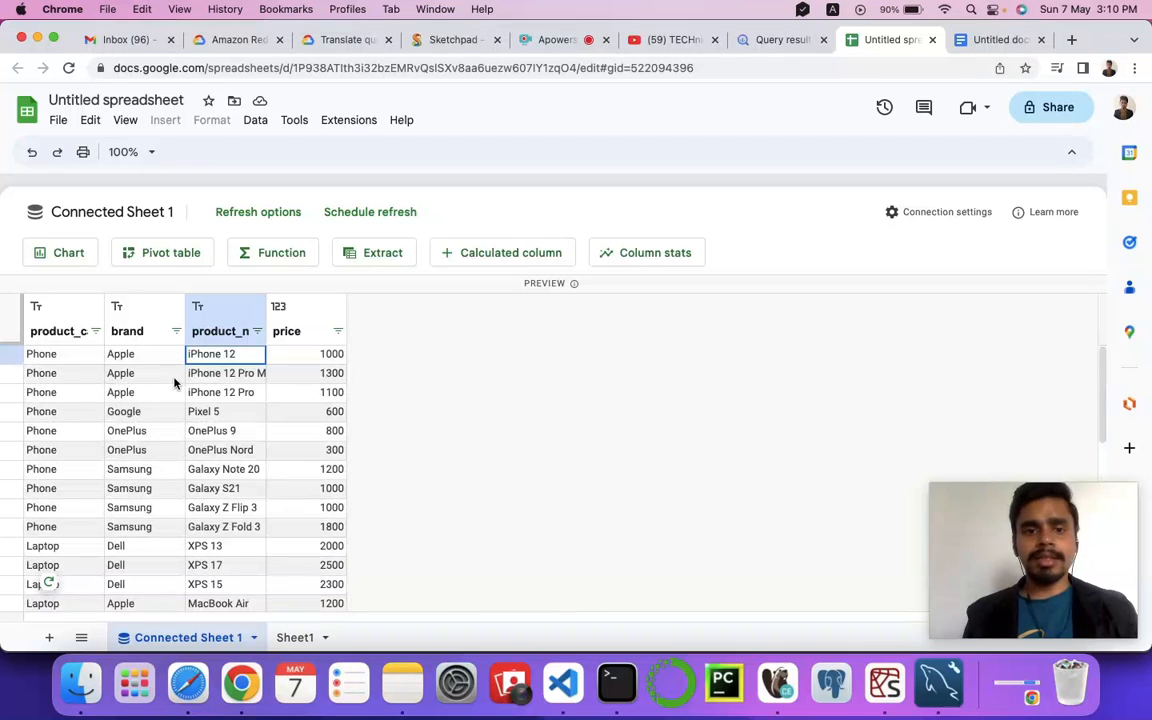
scroll(67, 404, "down", 10)
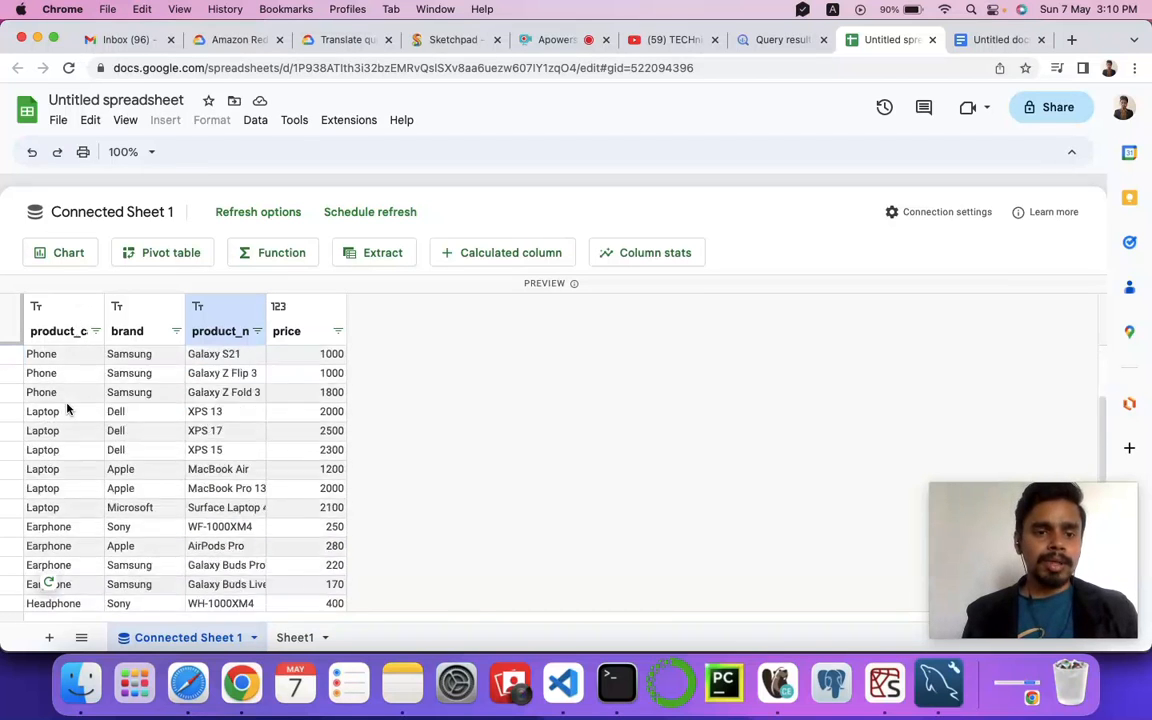
scroll(67, 410, "up", 10)
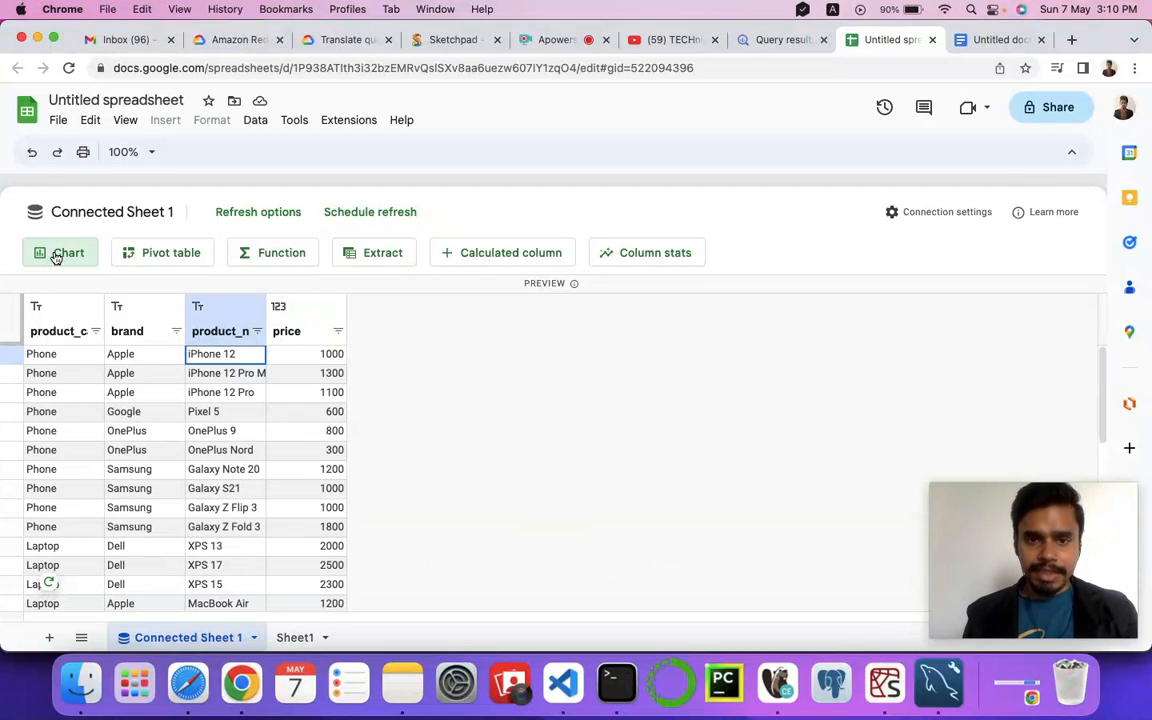
Step: Create a chart from the connected data on a new sheet with brand as the X-axis
left_click(57, 257)
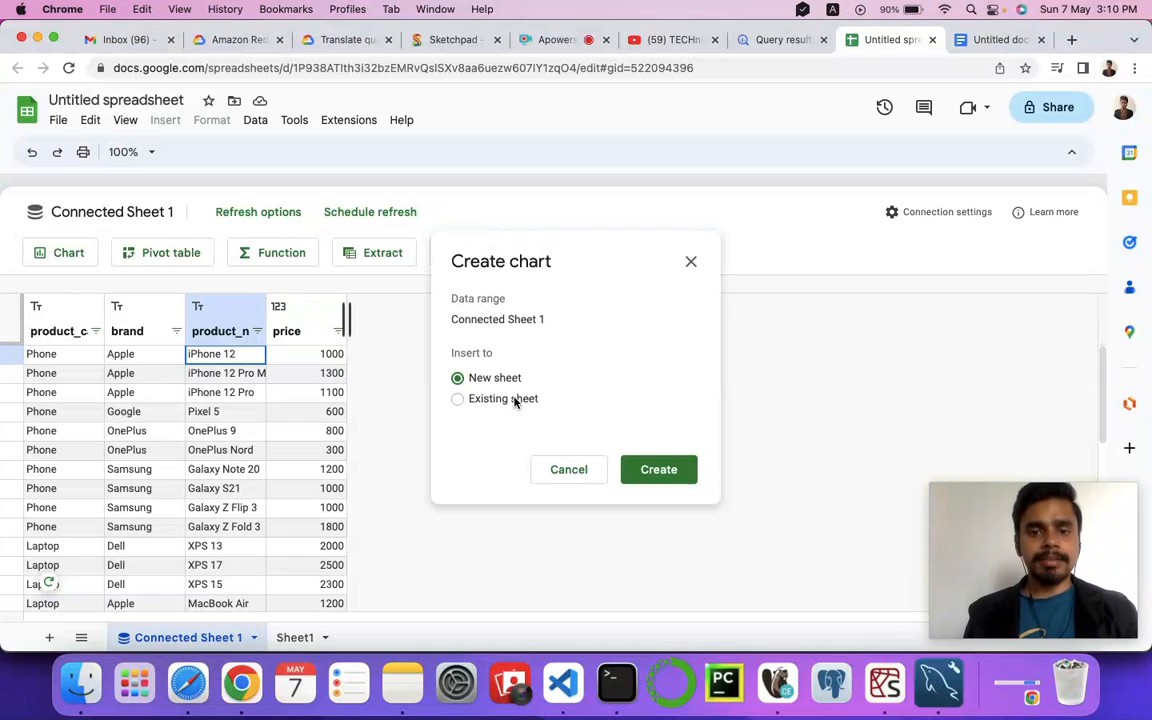
left_click(652, 471)
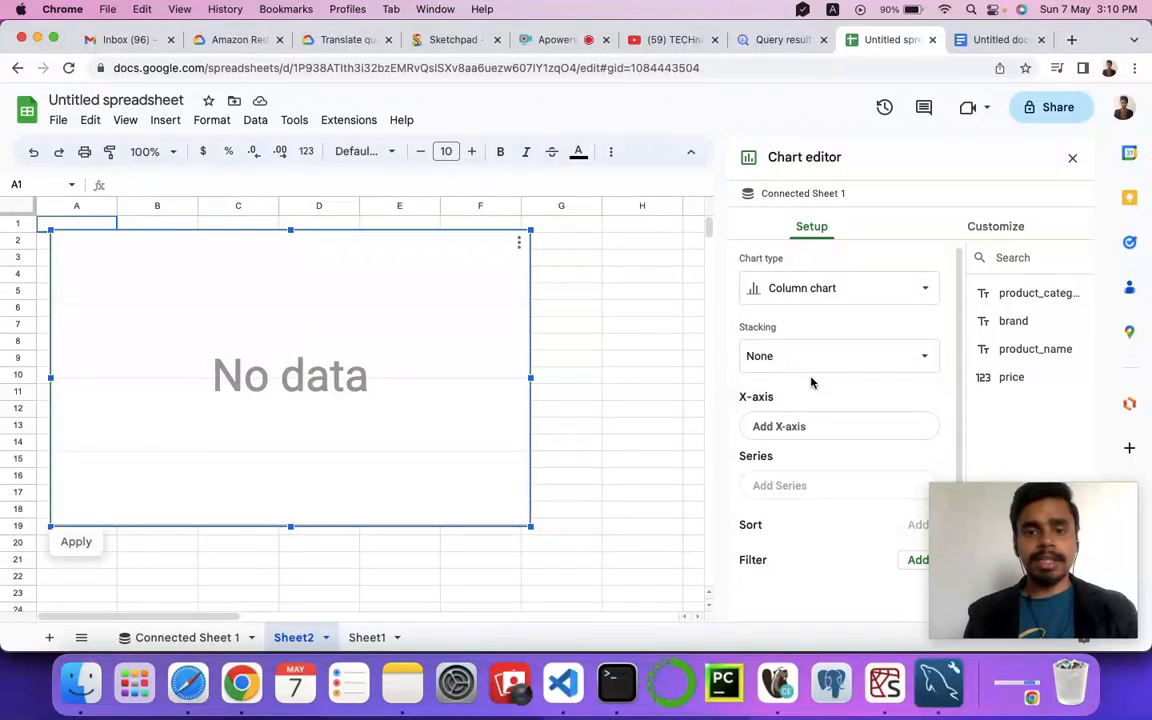
left_click(798, 434)
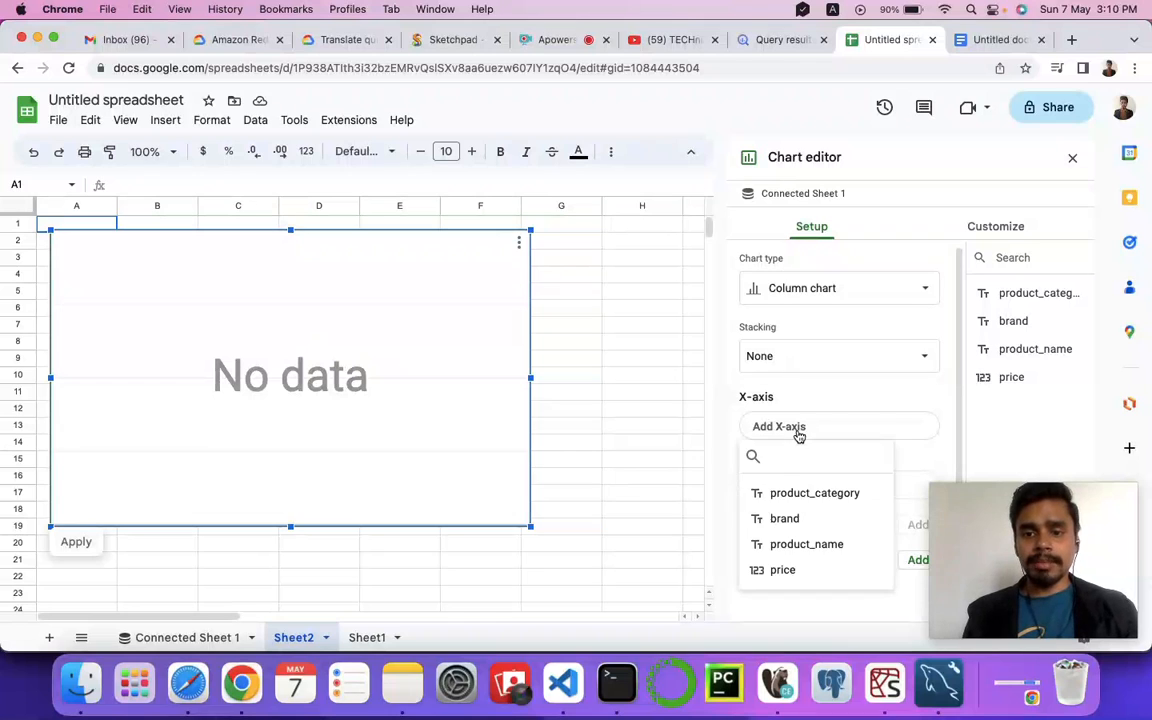
left_click(792, 520)
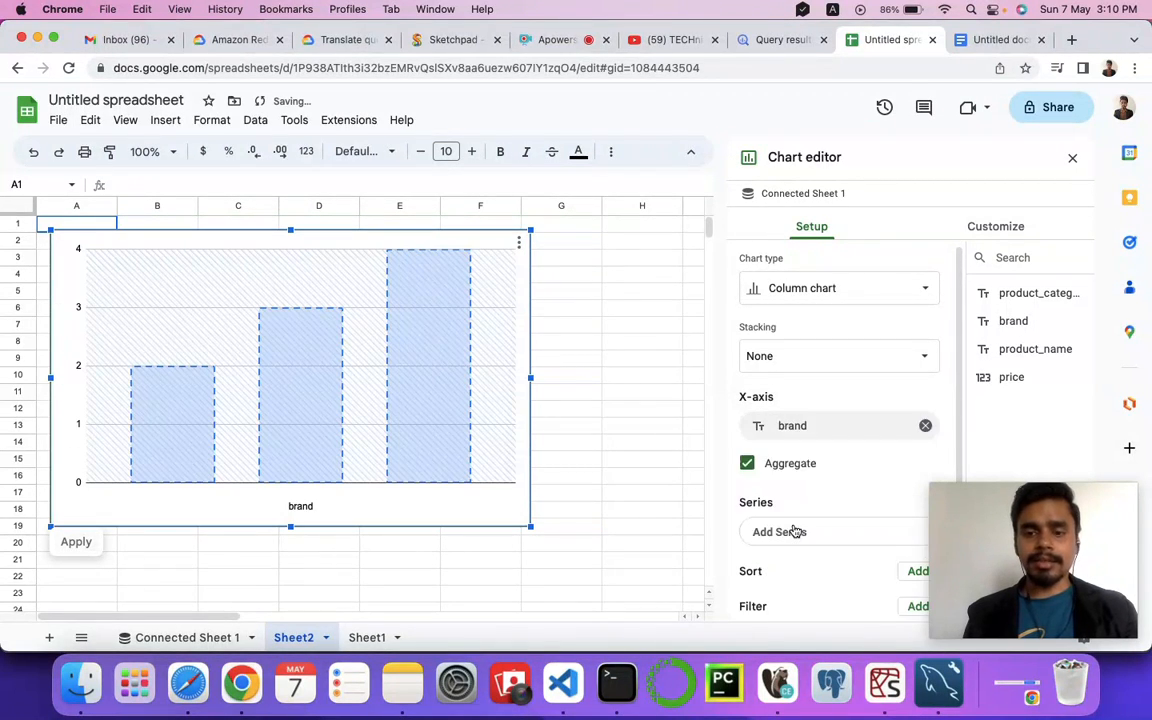
Step: Add price as the chart's series
scroll(792, 402, "down", 1)
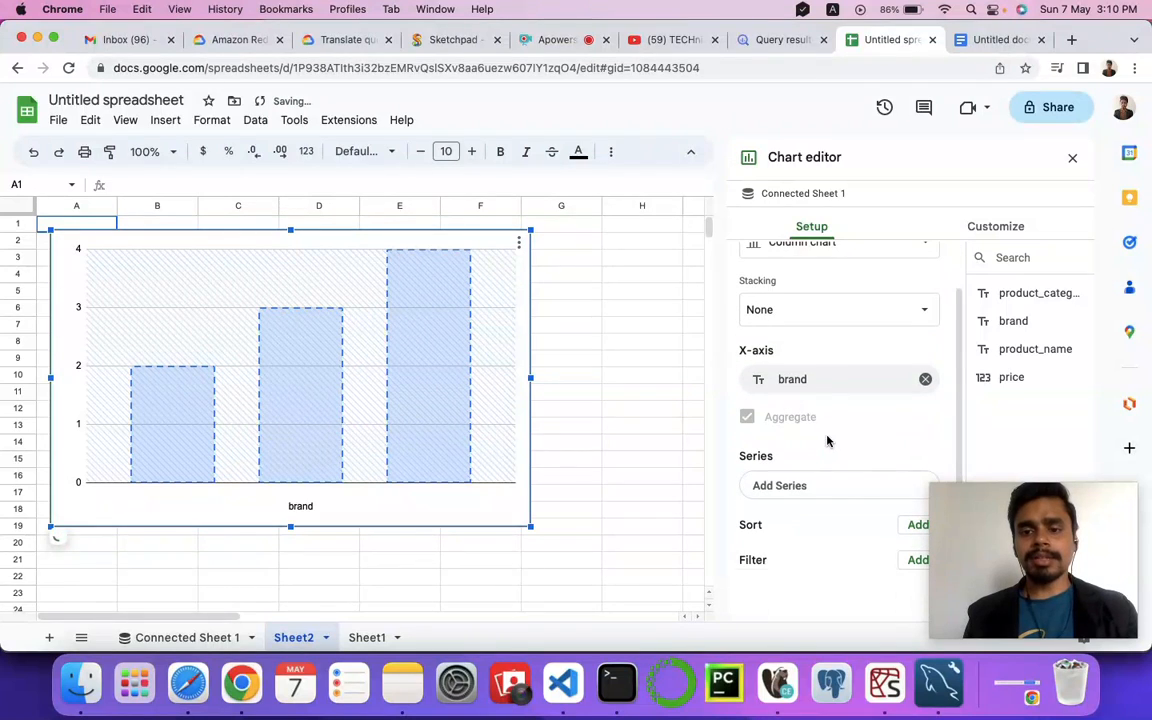
scroll(826, 438, "down", 1)
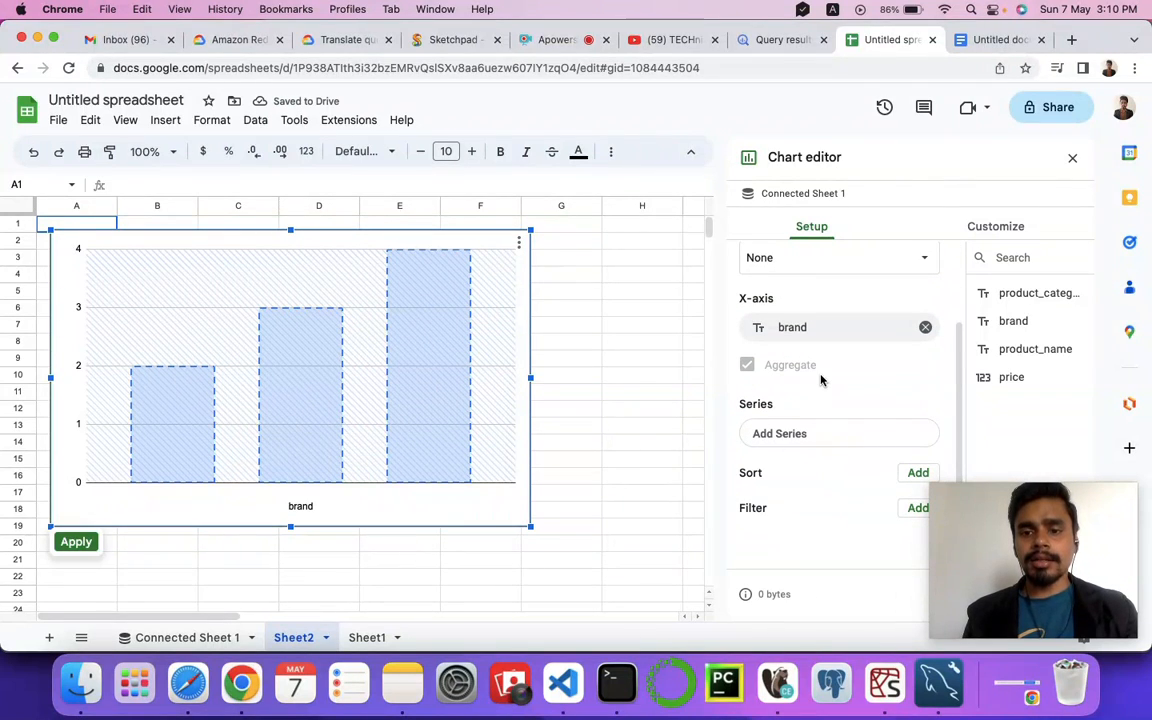
left_click(784, 440)
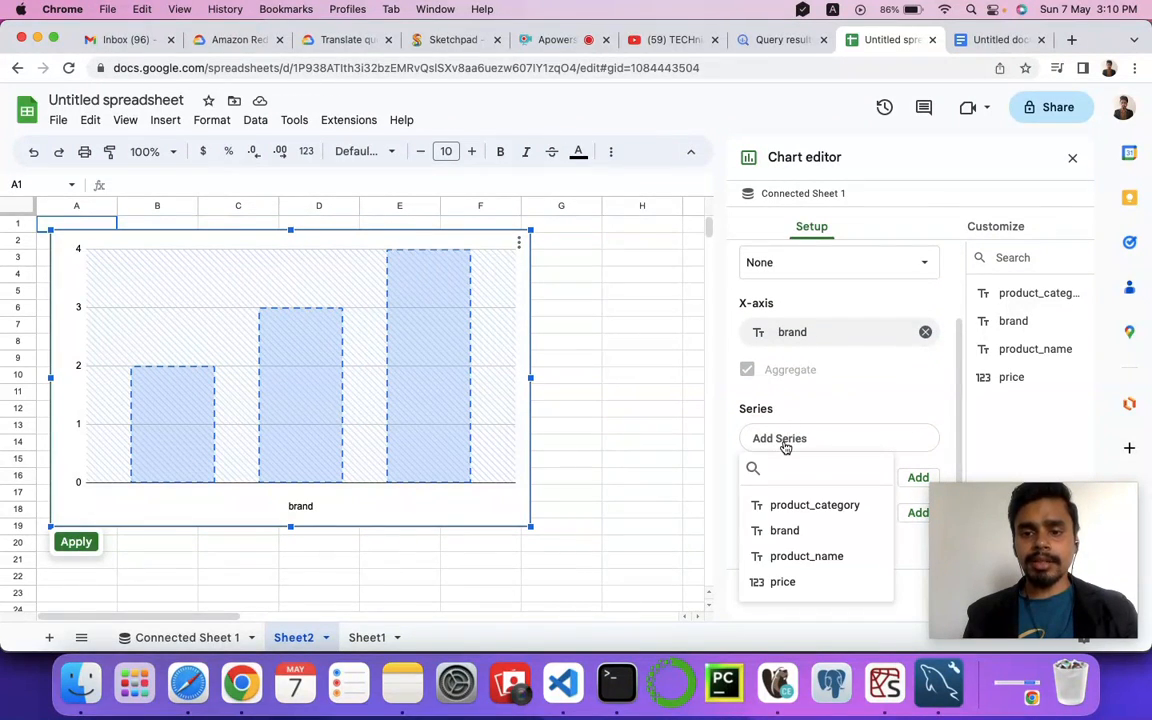
left_click(785, 583)
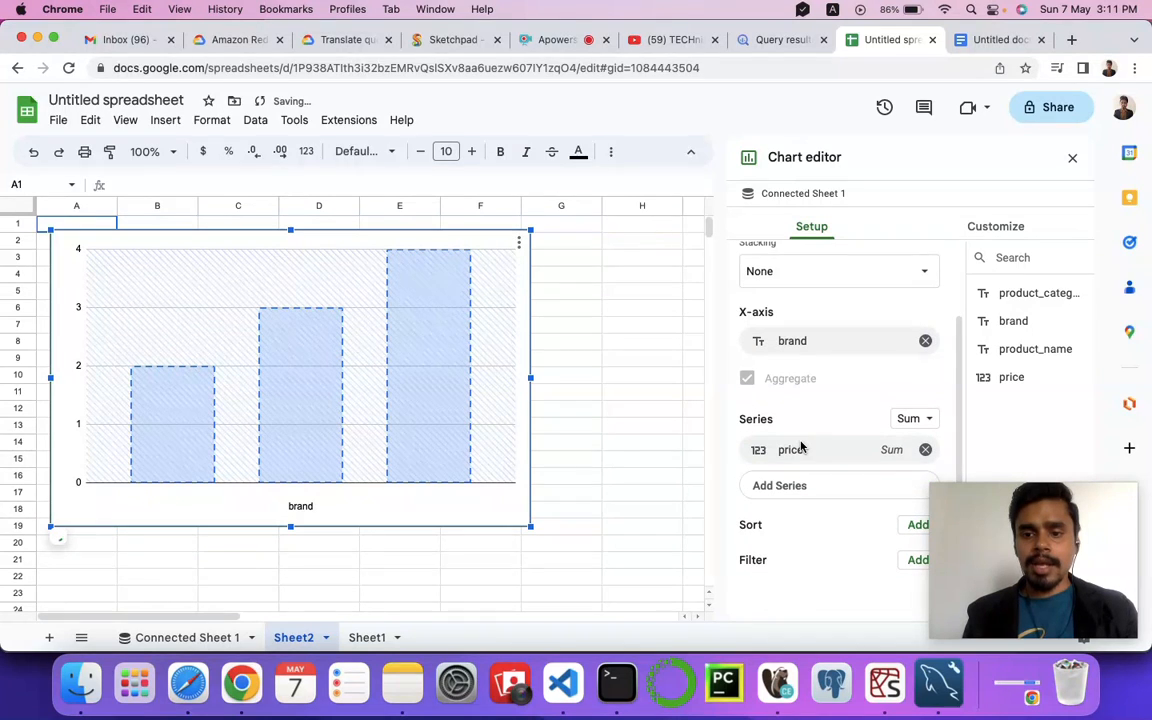
Step: Apply the chart settings to load the brand versus price data
scroll(874, 419, "down", 2)
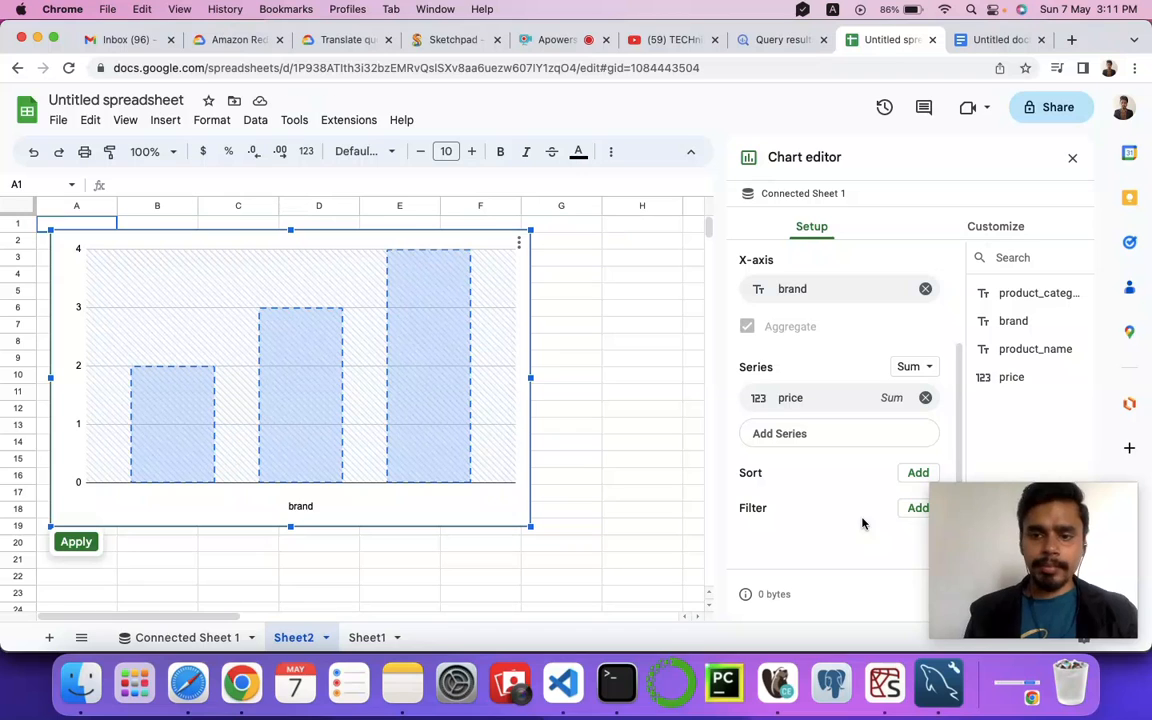
mouse_move(972, 509)
left_click_drag(997, 513, 123, 24)
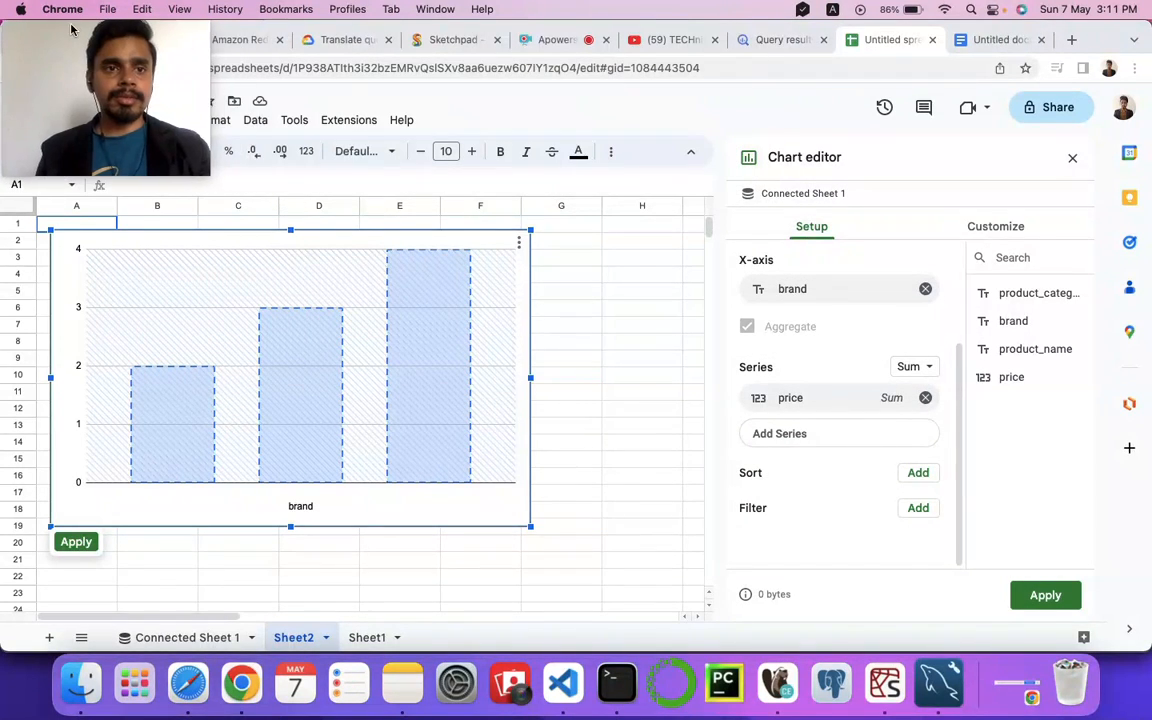
left_click(1031, 597)
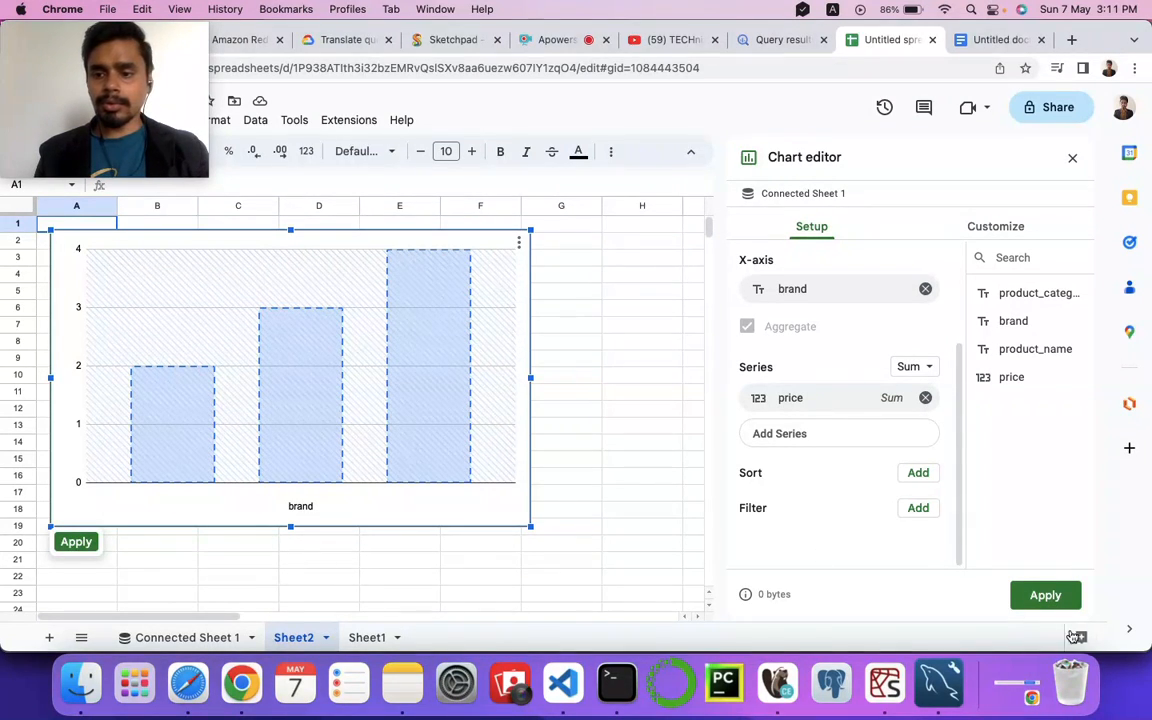
left_click(1046, 598)
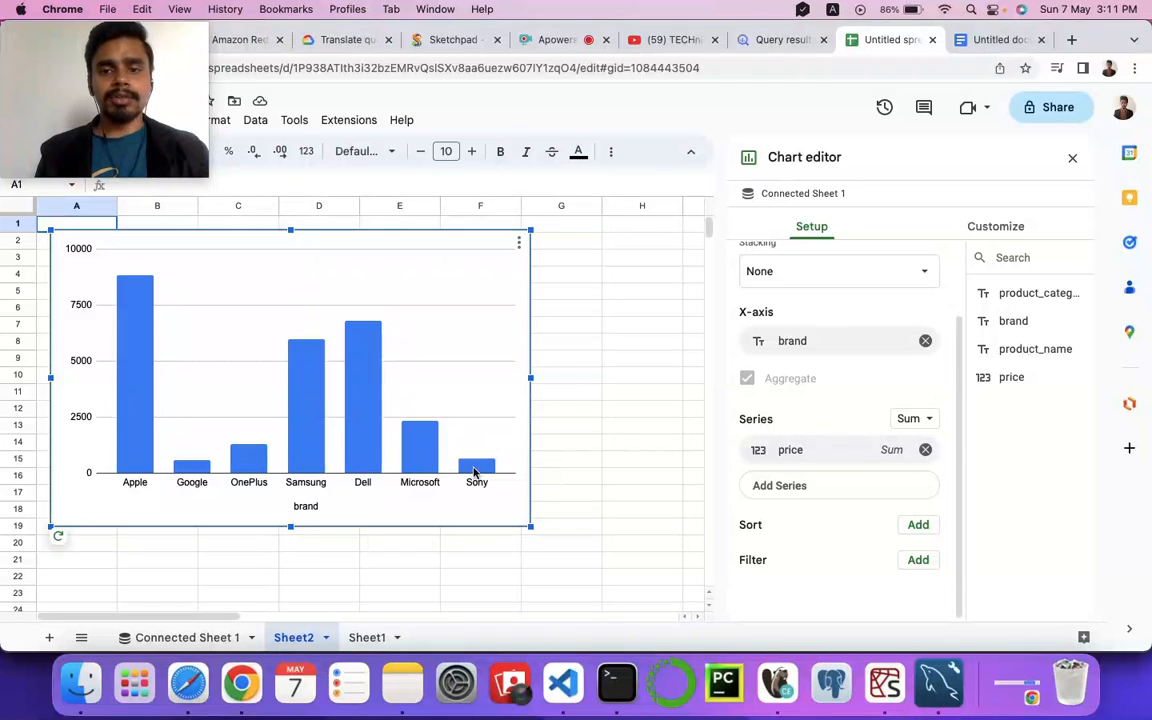
Step: Change the connected-sheet chart's type to a pie chart
scroll(535, 483, "down", 1)
scroll(535, 483, "up", 1)
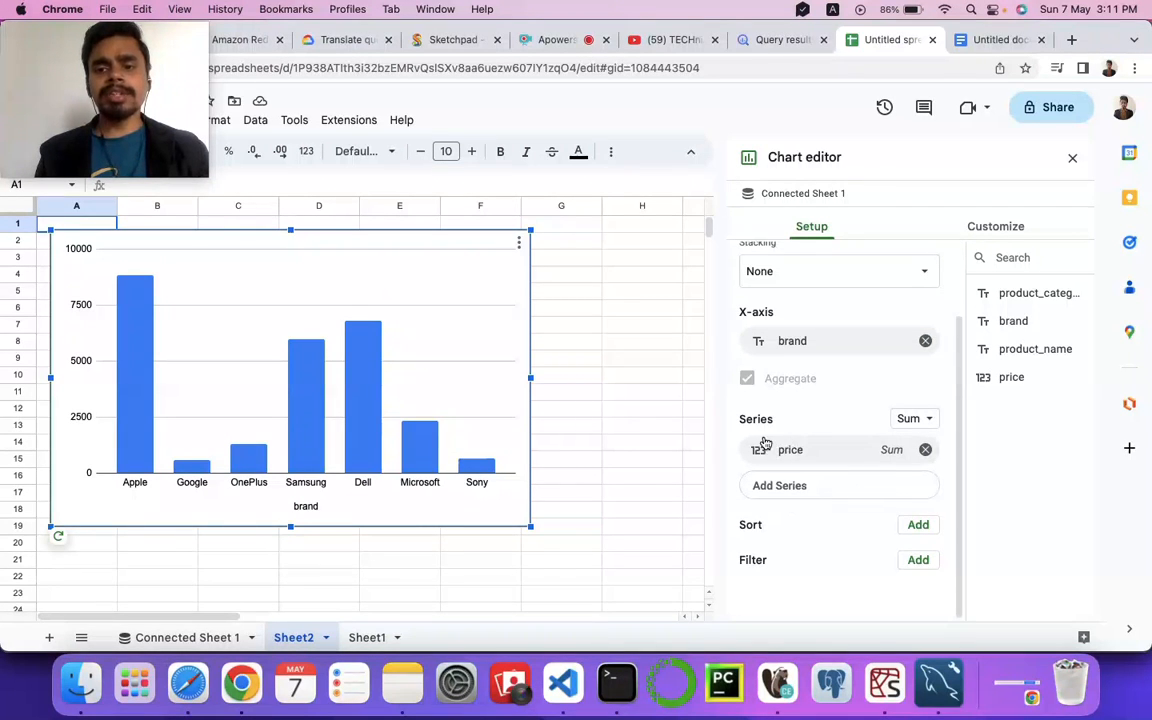
scroll(782, 334, "up", 2)
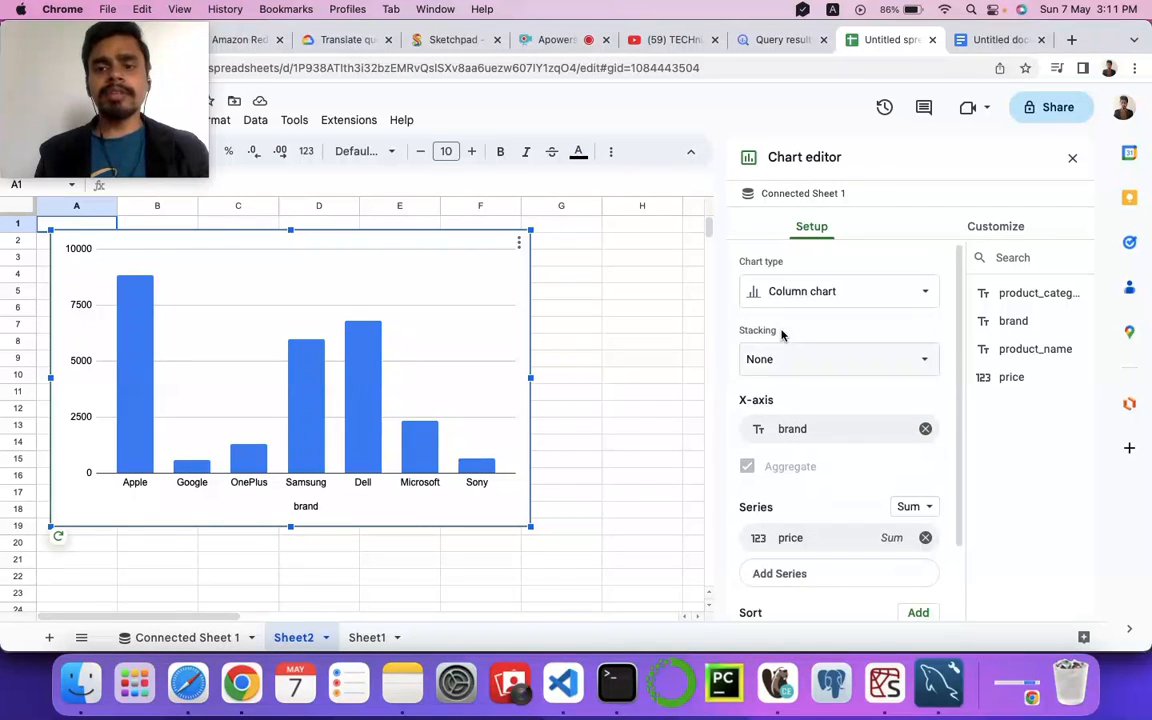
left_click(871, 297)
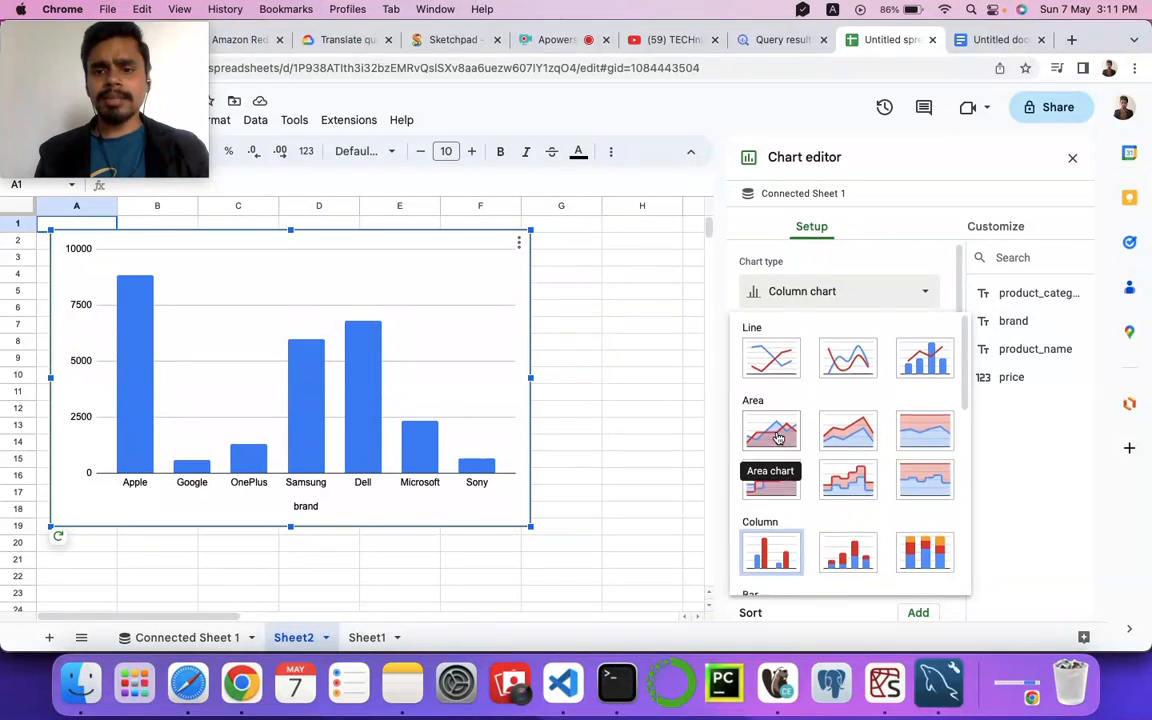
scroll(778, 438, "down", 4)
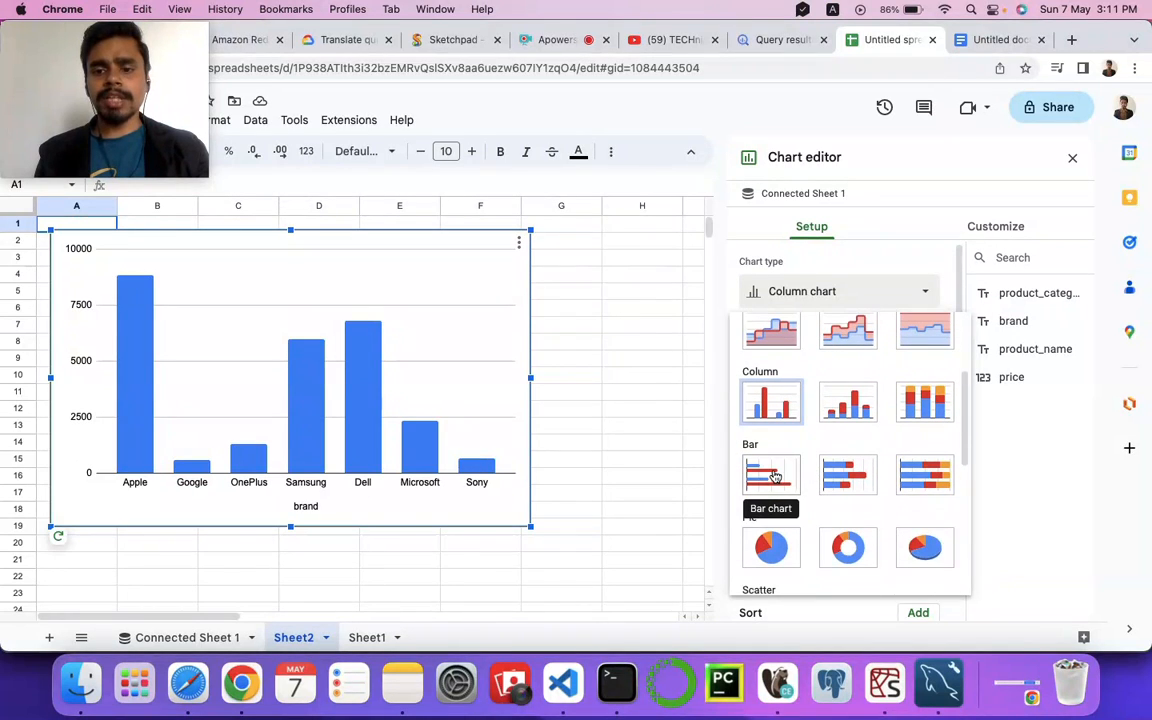
scroll(775, 480, "down", 3)
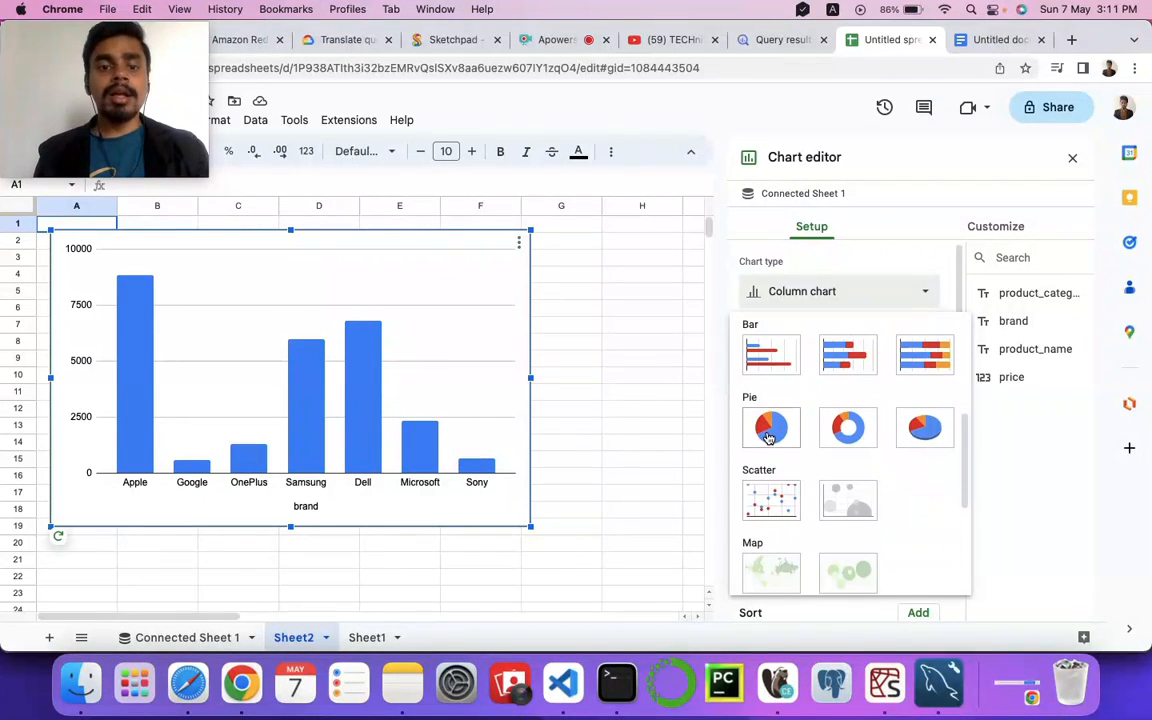
left_click(768, 440)
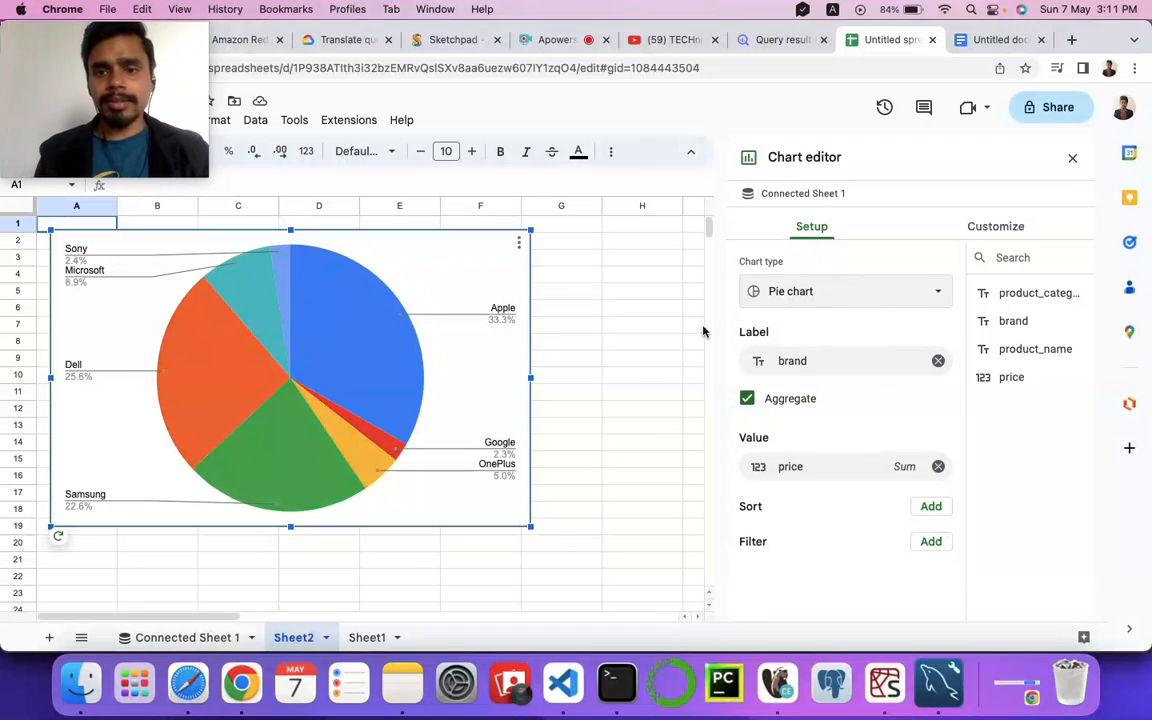
Step: Browse the available chart types and close the chart editor
left_click(874, 298)
scroll(823, 496, "down", 10)
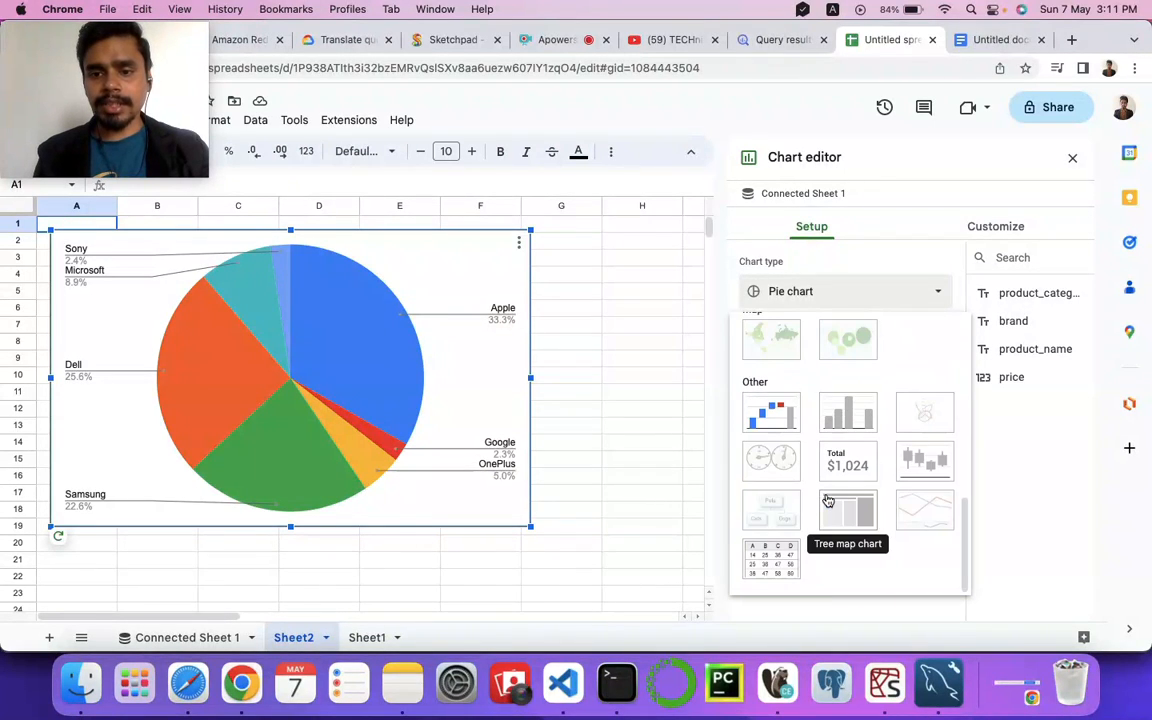
scroll(772, 380, "up", 4)
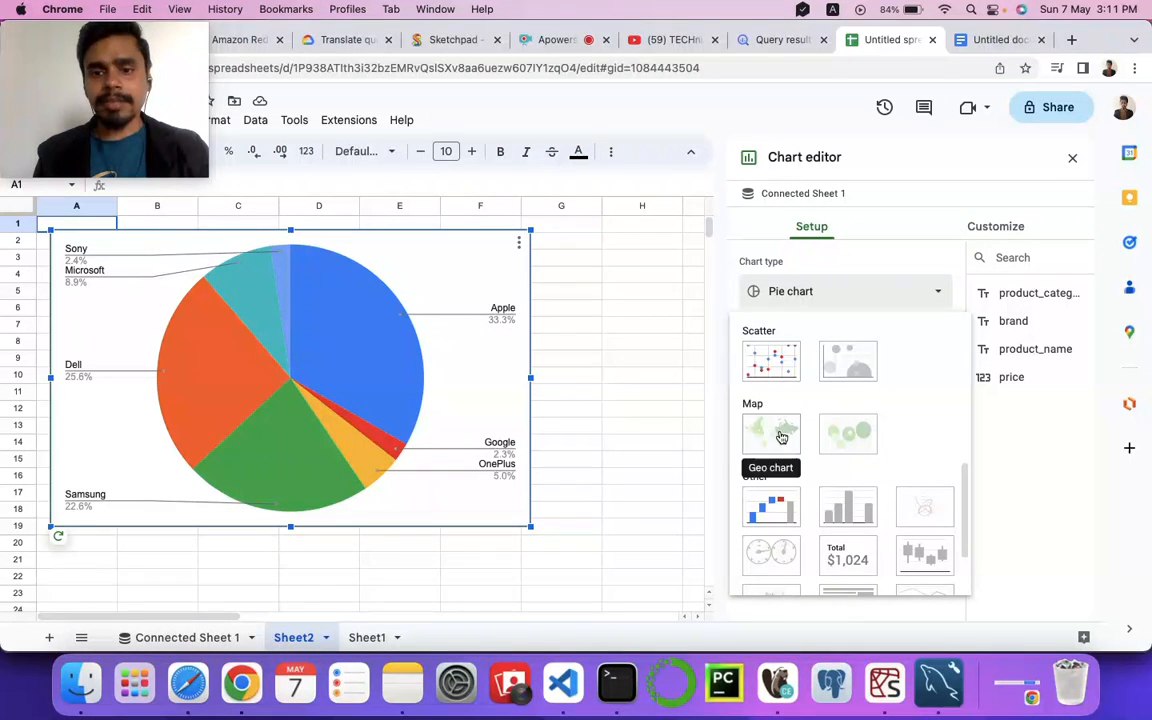
scroll(772, 400, "up", 1)
scroll(812, 437, "up", 5)
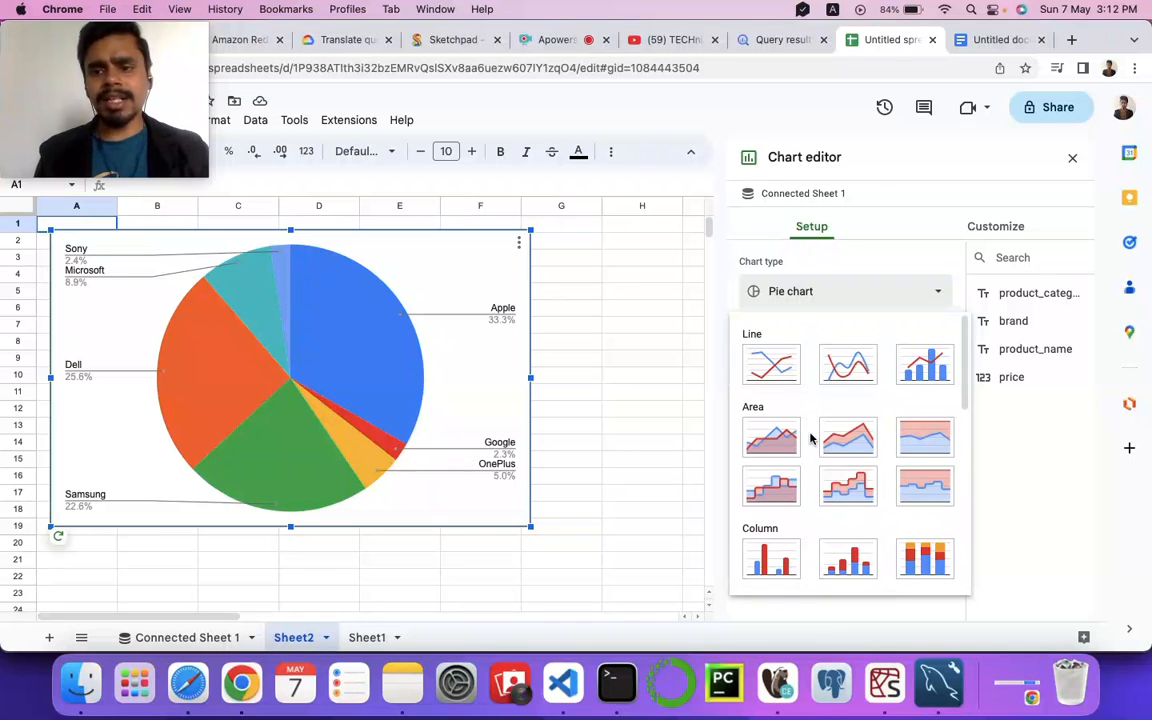
left_click(573, 343)
left_click(360, 288)
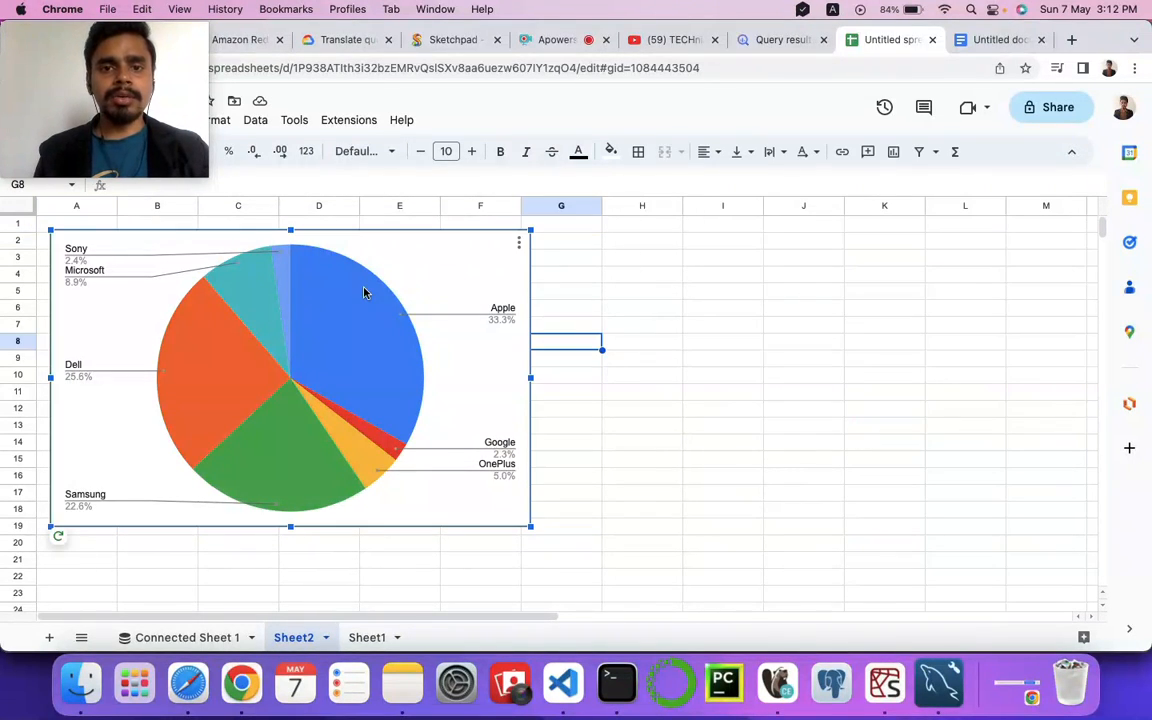
Step: Close the spreadsheet tab and open the BigQuery query results in Looker Studio
left_click(932, 40)
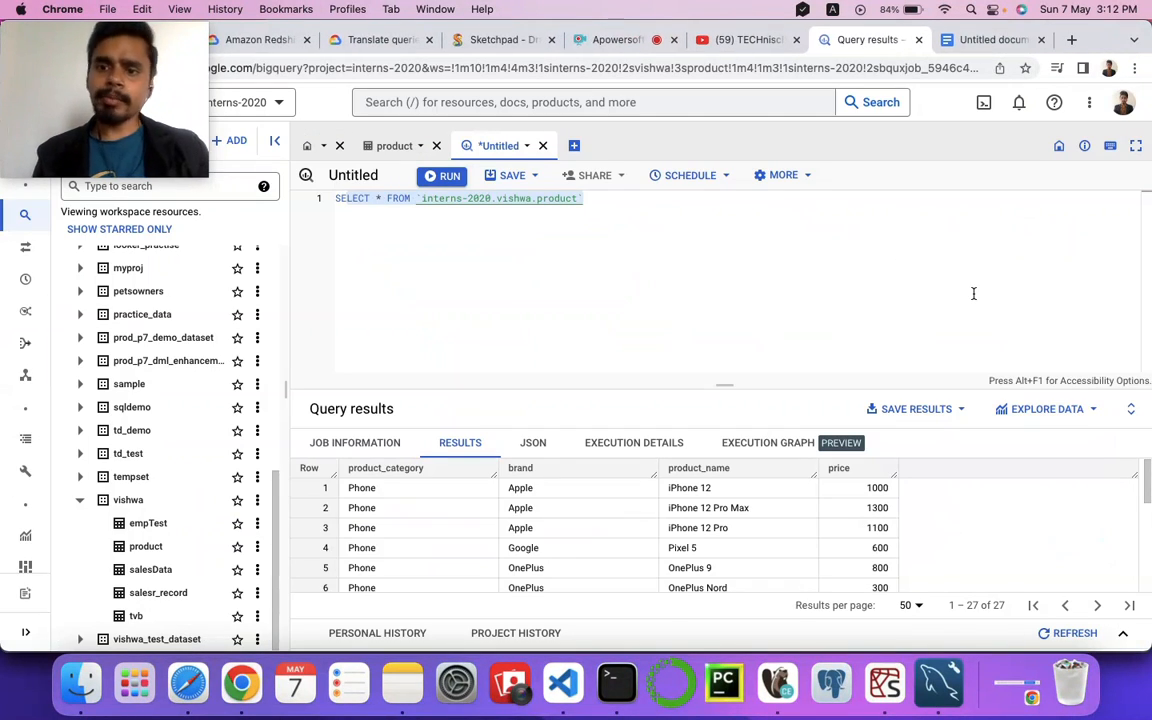
left_click(1092, 415)
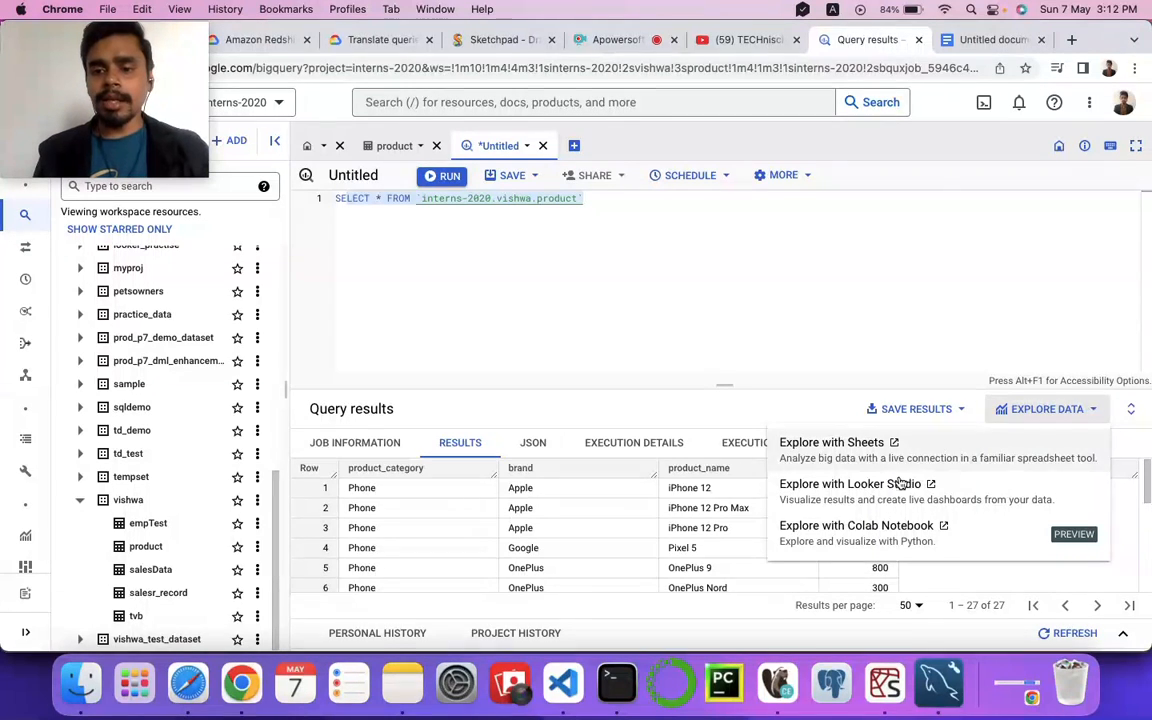
left_click(835, 489)
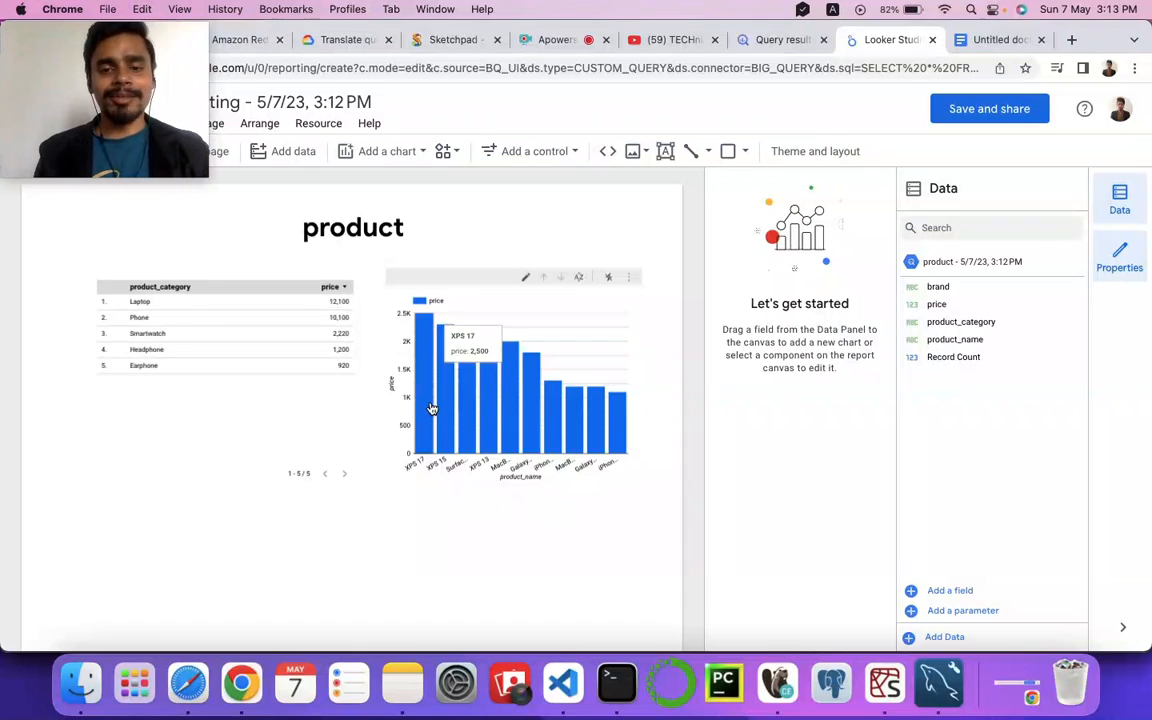
Step: Insert a pie chart onto the report canvas below the existing column chart
mouse_move(93, 41)
left_click_drag(93, 41, 70, 545)
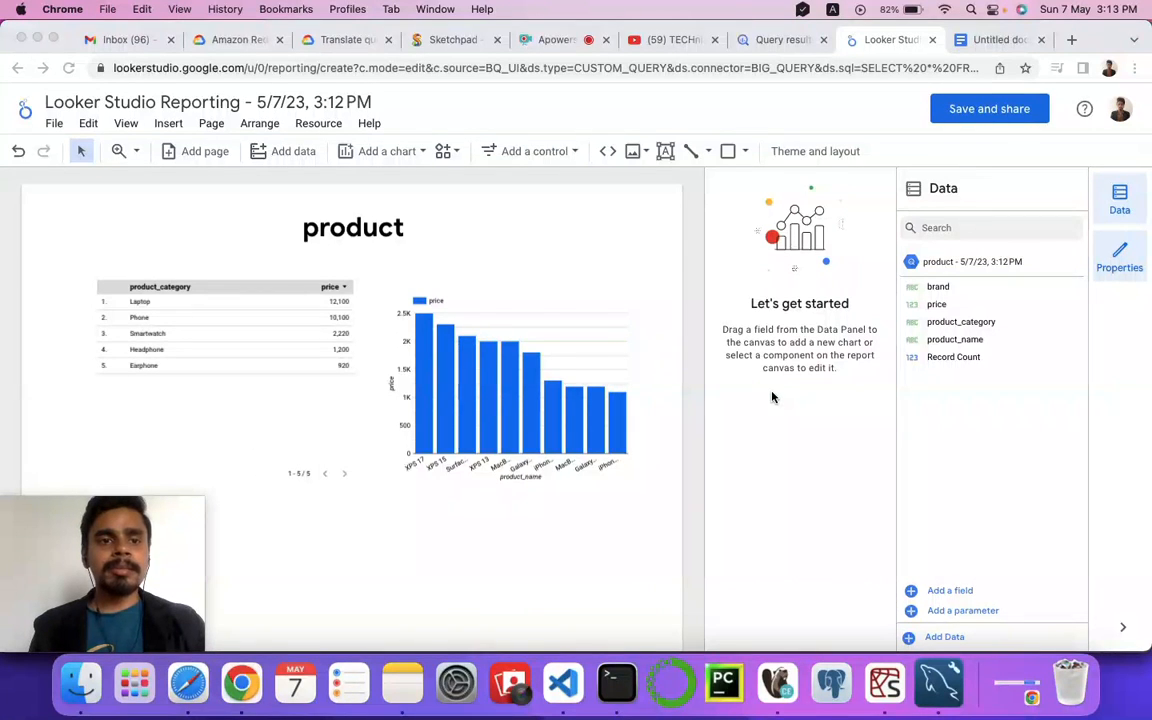
left_click(163, 128)
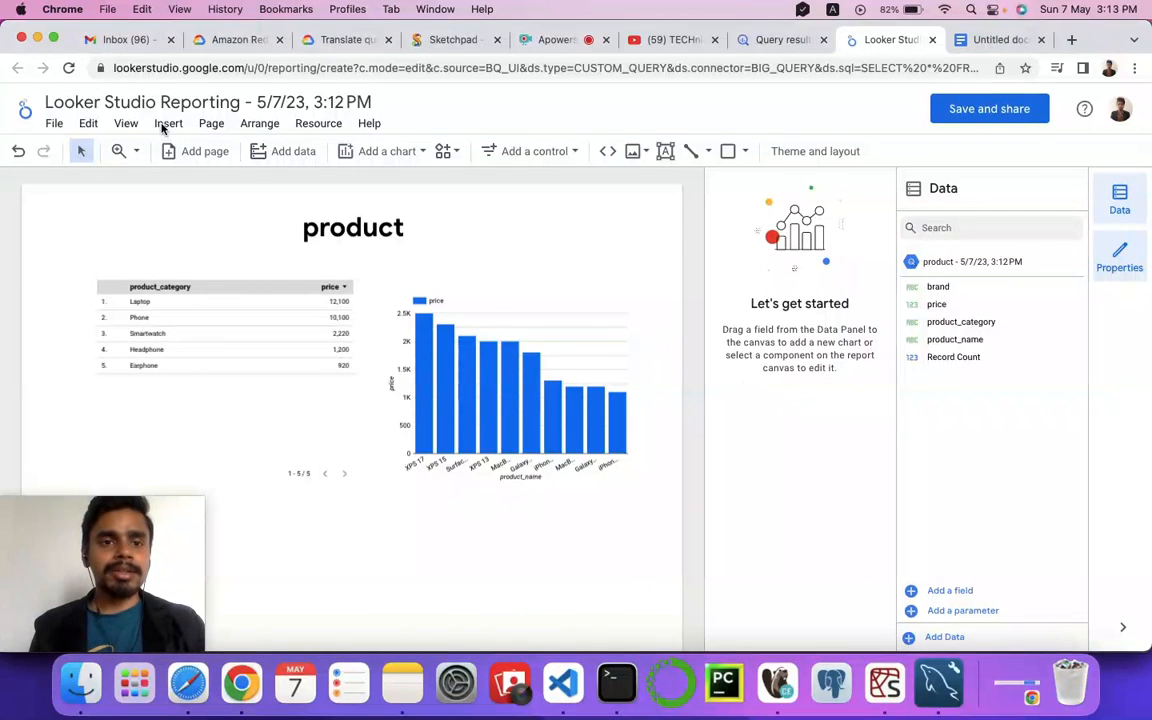
left_click(165, 124)
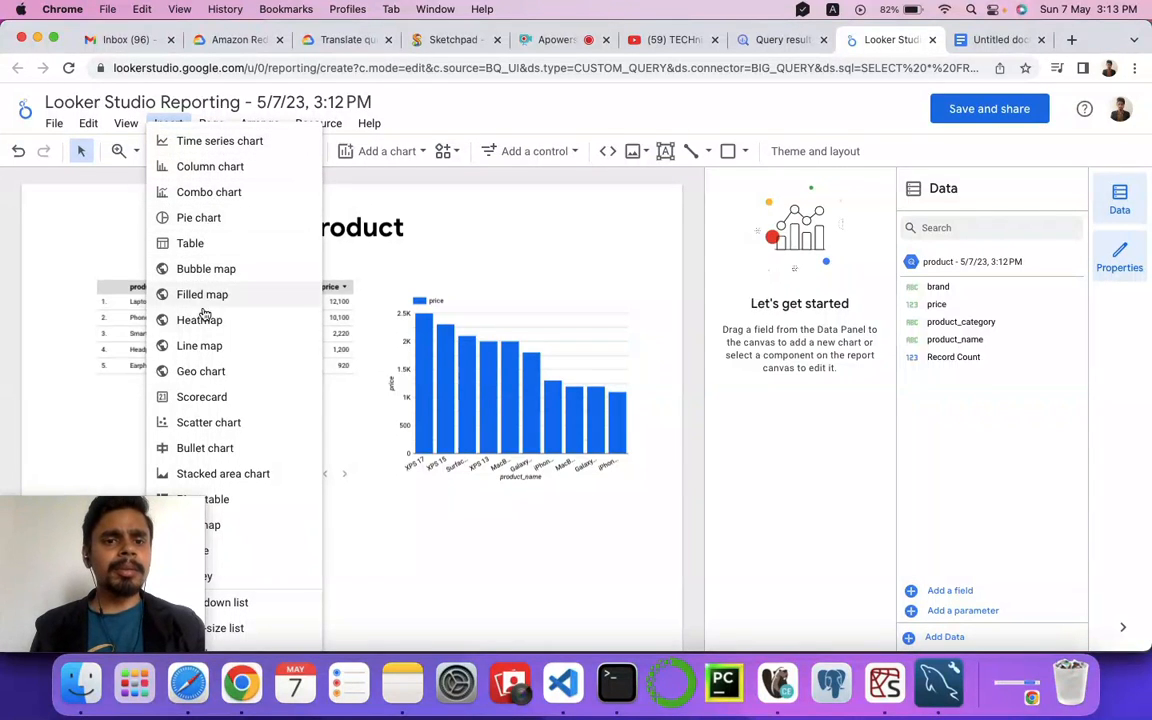
scroll(220, 390, "down", 2)
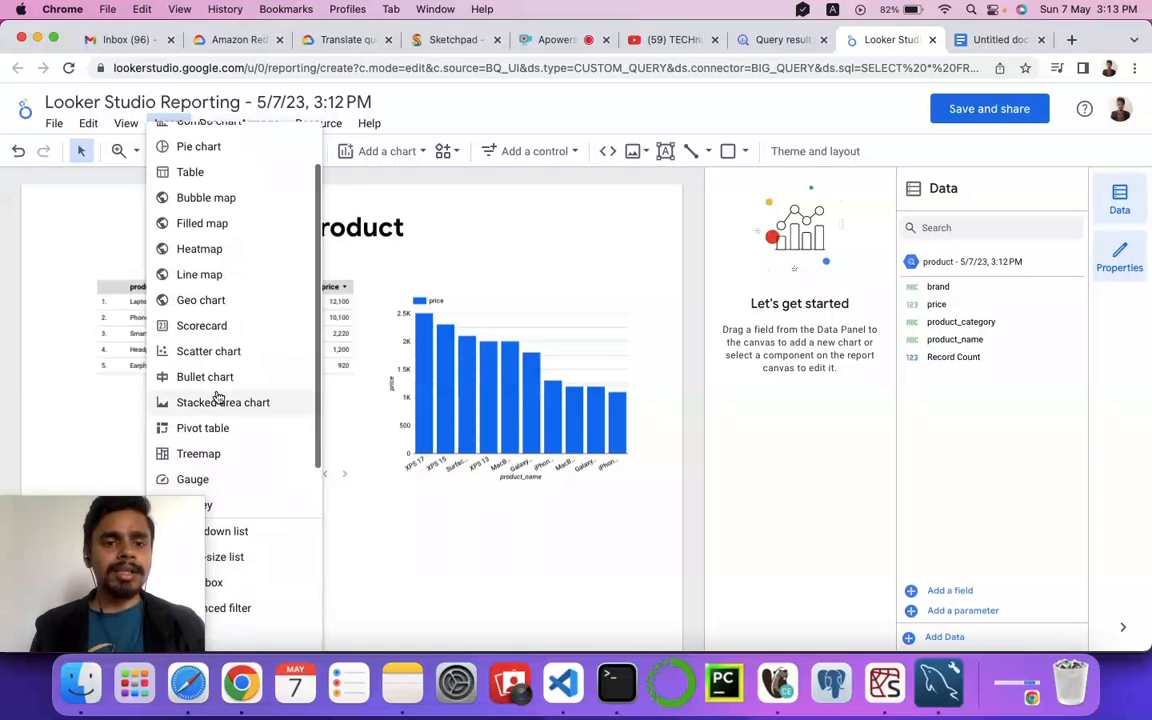
scroll(219, 221, "up", 3)
left_click(208, 217)
left_click(395, 501)
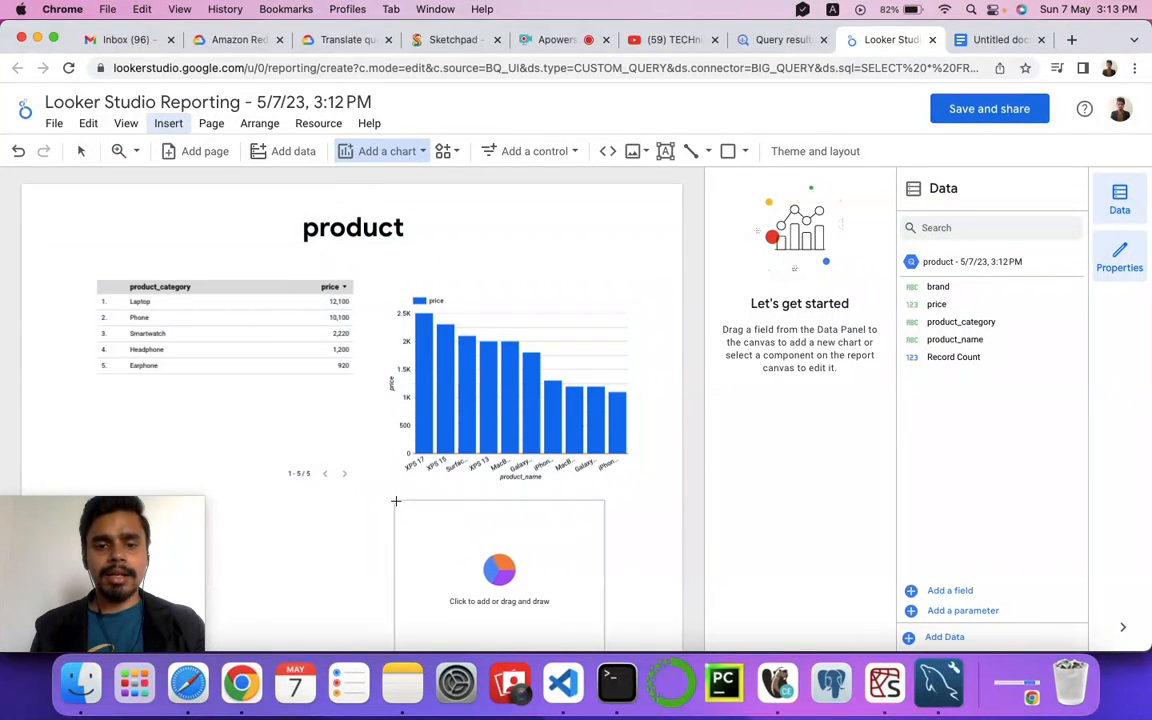
left_click(395, 501)
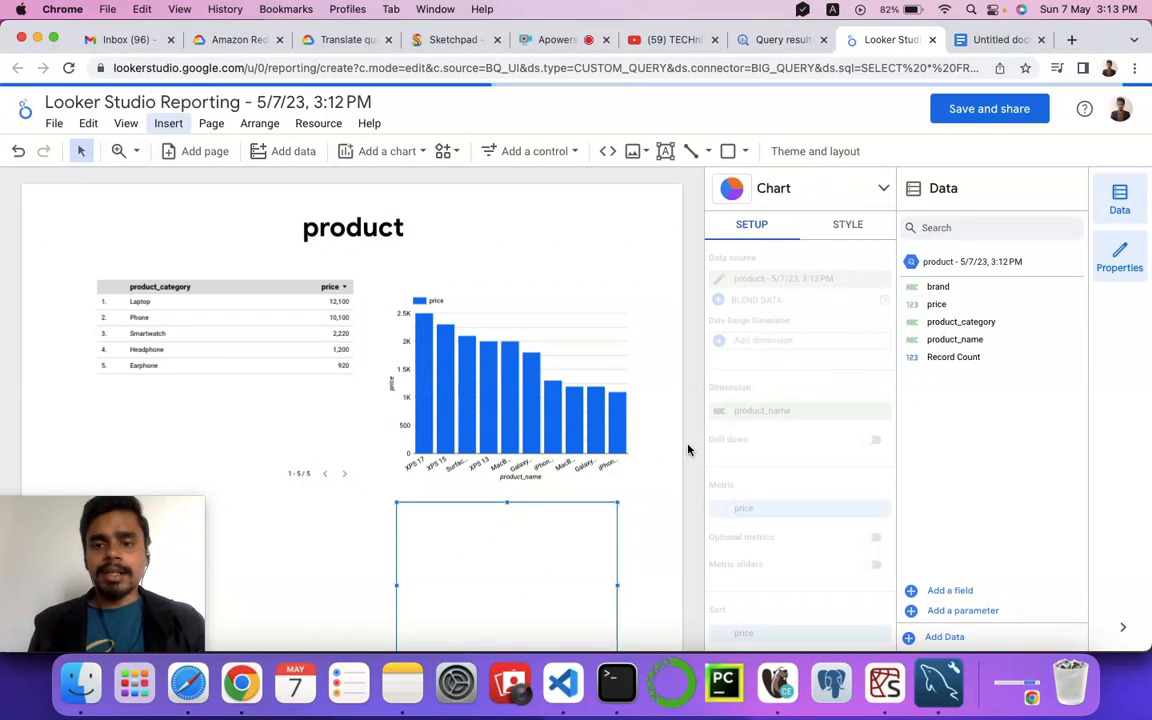
Step: Set the new pie chart's dimension to brand
scroll(830, 380, "down", 3)
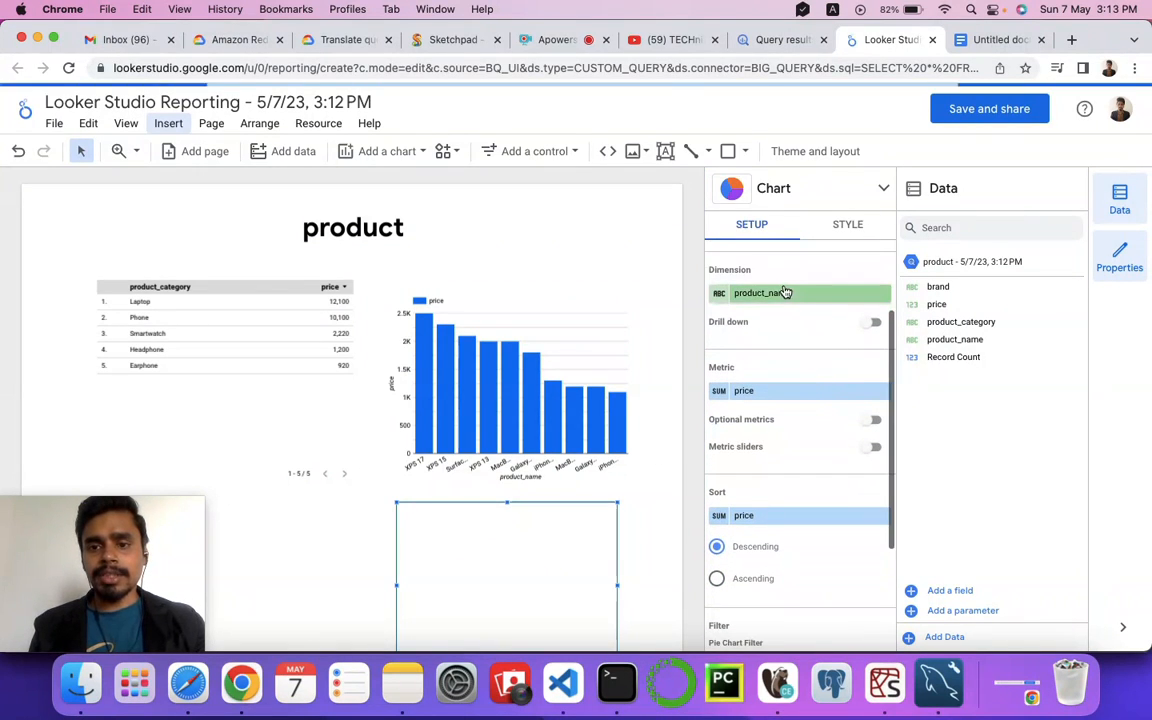
scroll(766, 392, "down", 2)
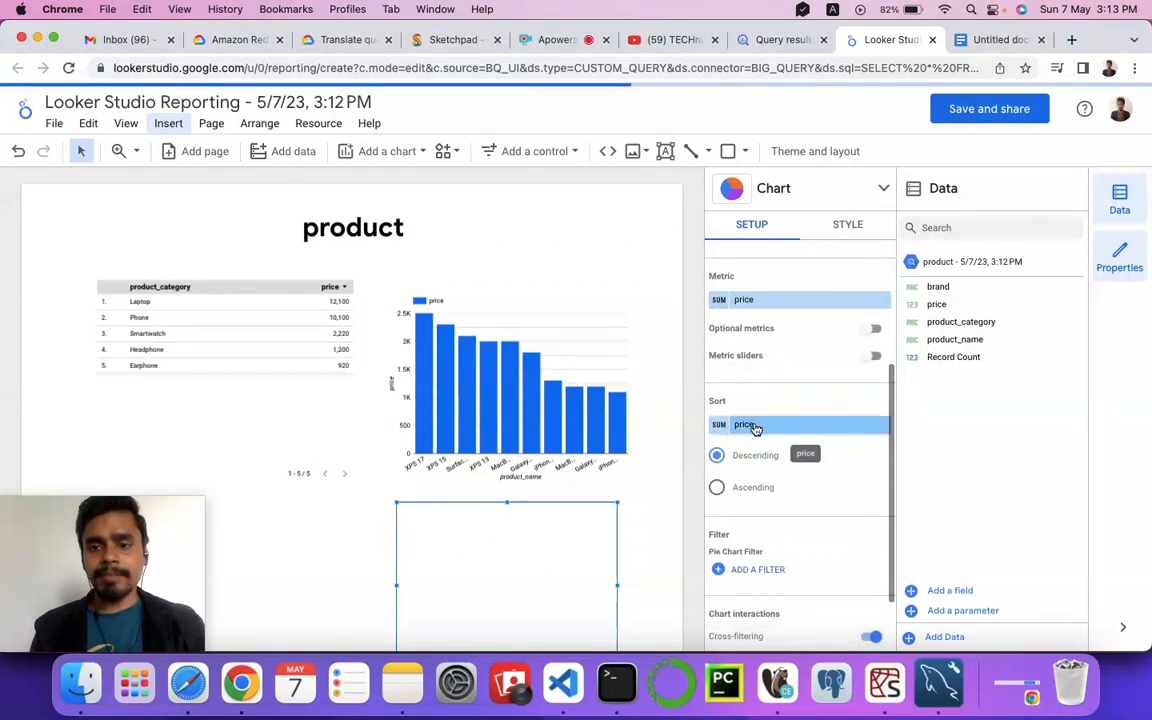
scroll(765, 460, "down", 2)
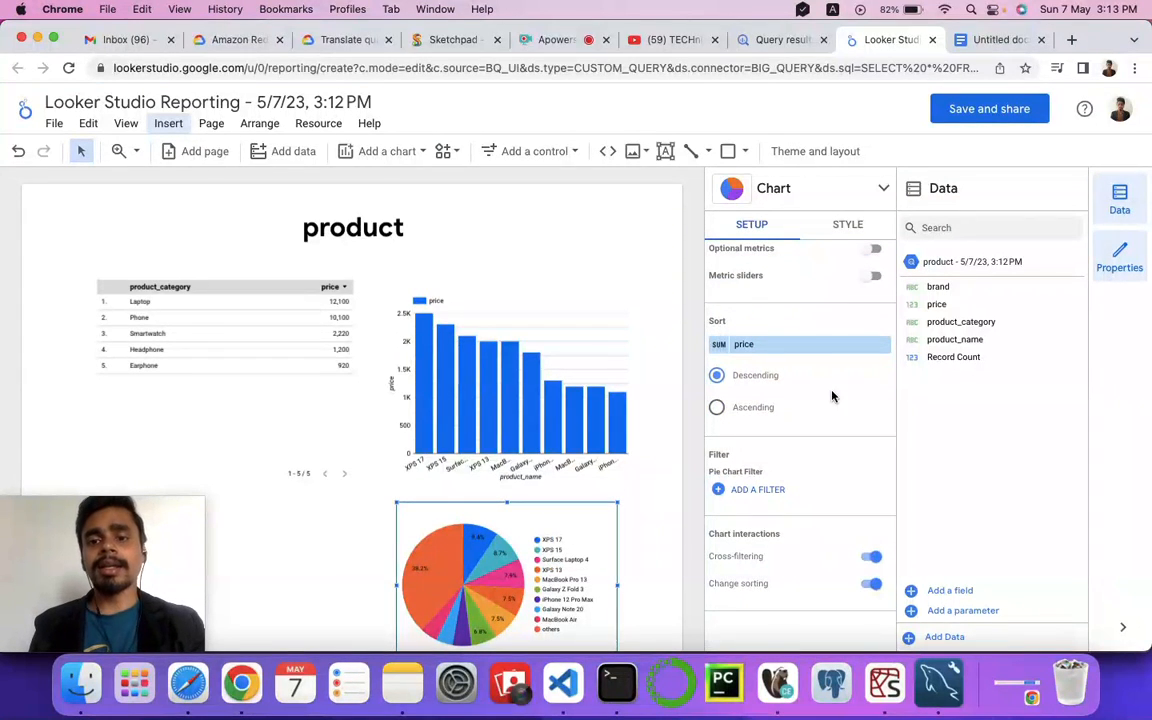
scroll(831, 396, "up", 5)
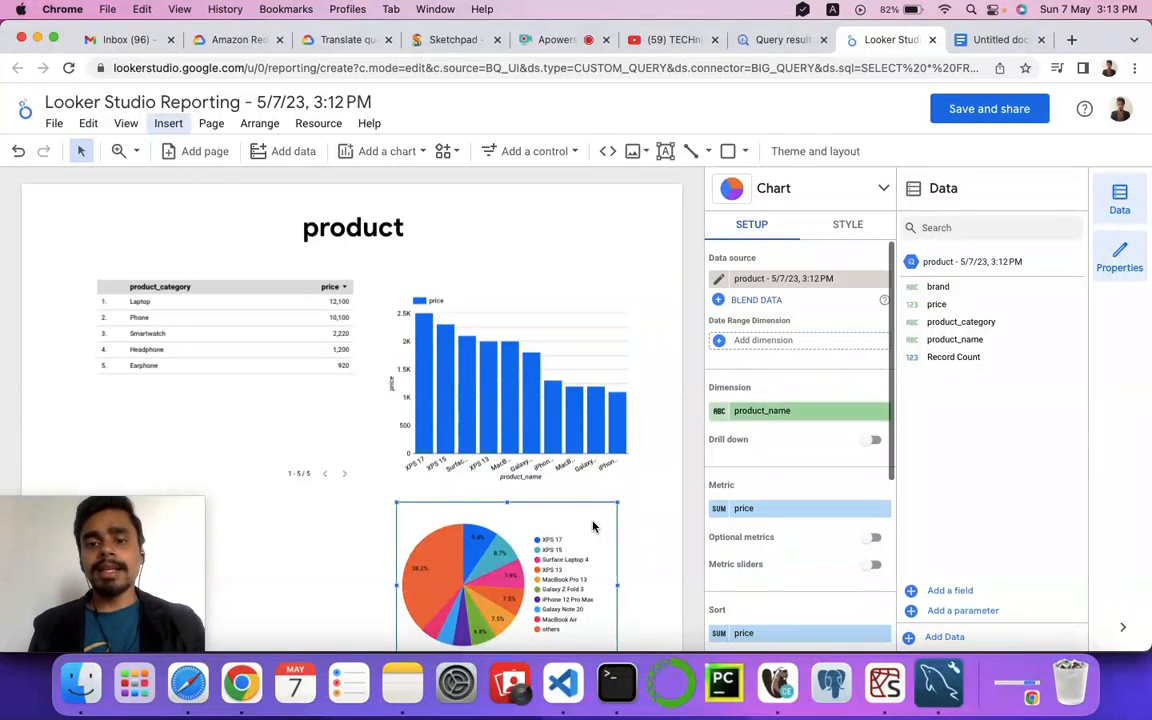
left_click(757, 407)
left_click(783, 460)
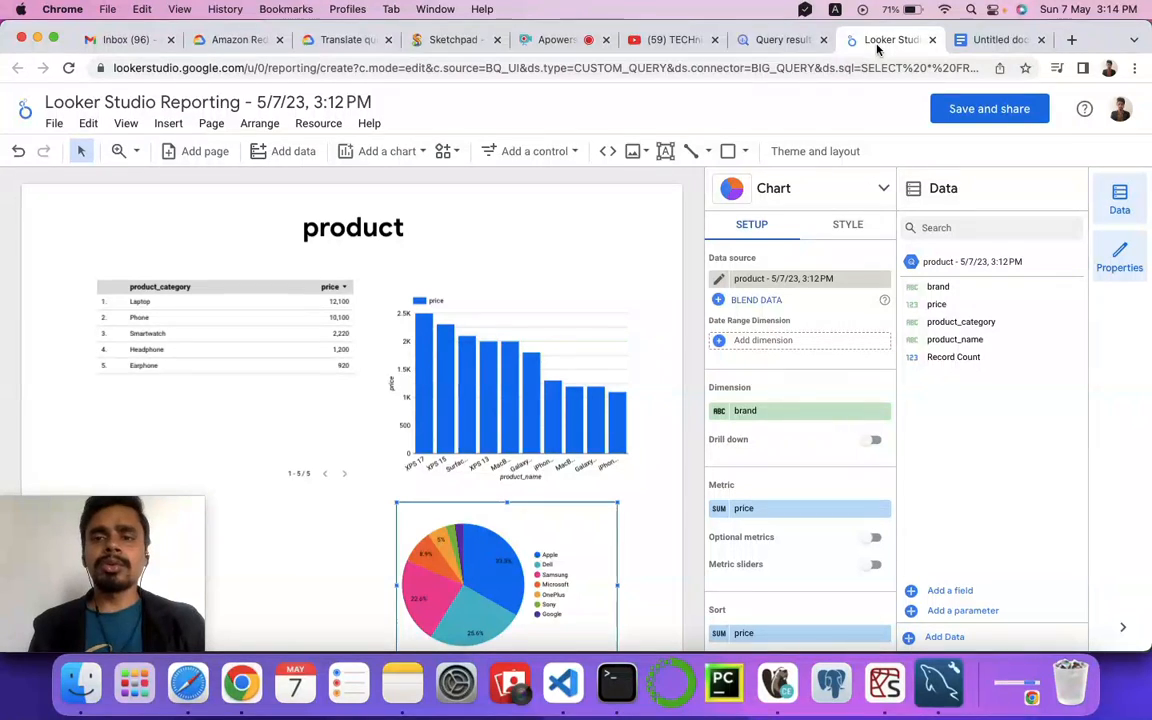
Step: Return to the BigQuery query results and open them in a Colab notebook
left_click(780, 44)
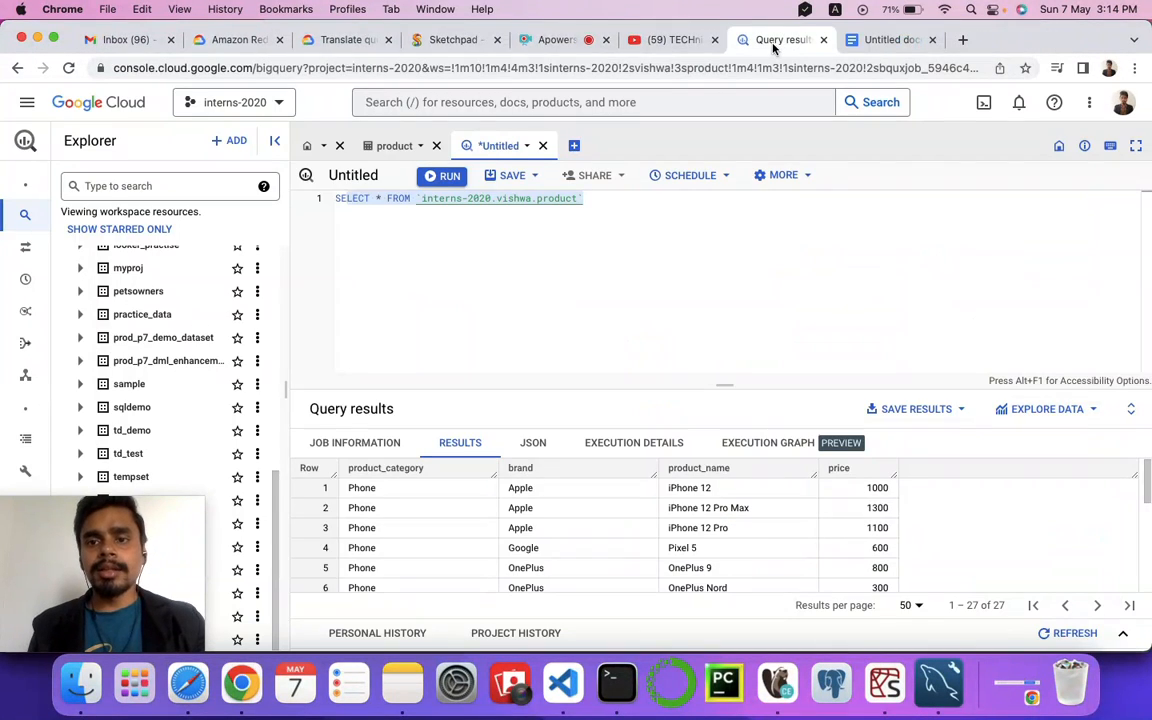
left_click(959, 414)
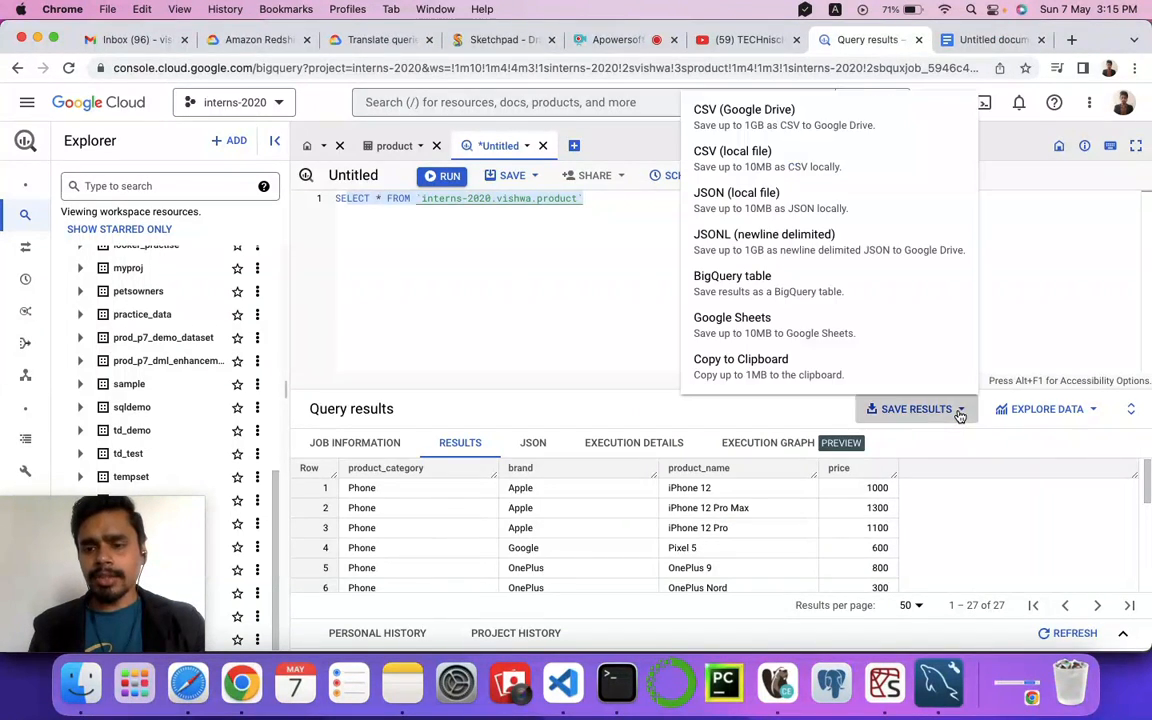
left_click(1100, 418)
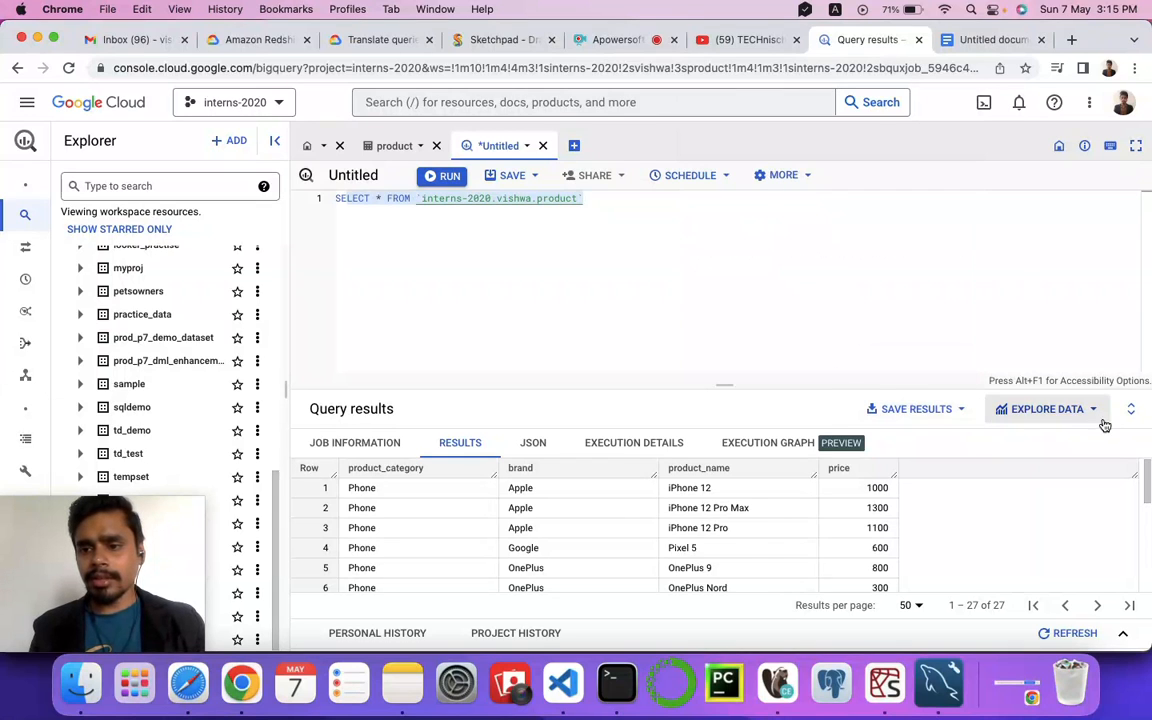
left_click(1093, 414)
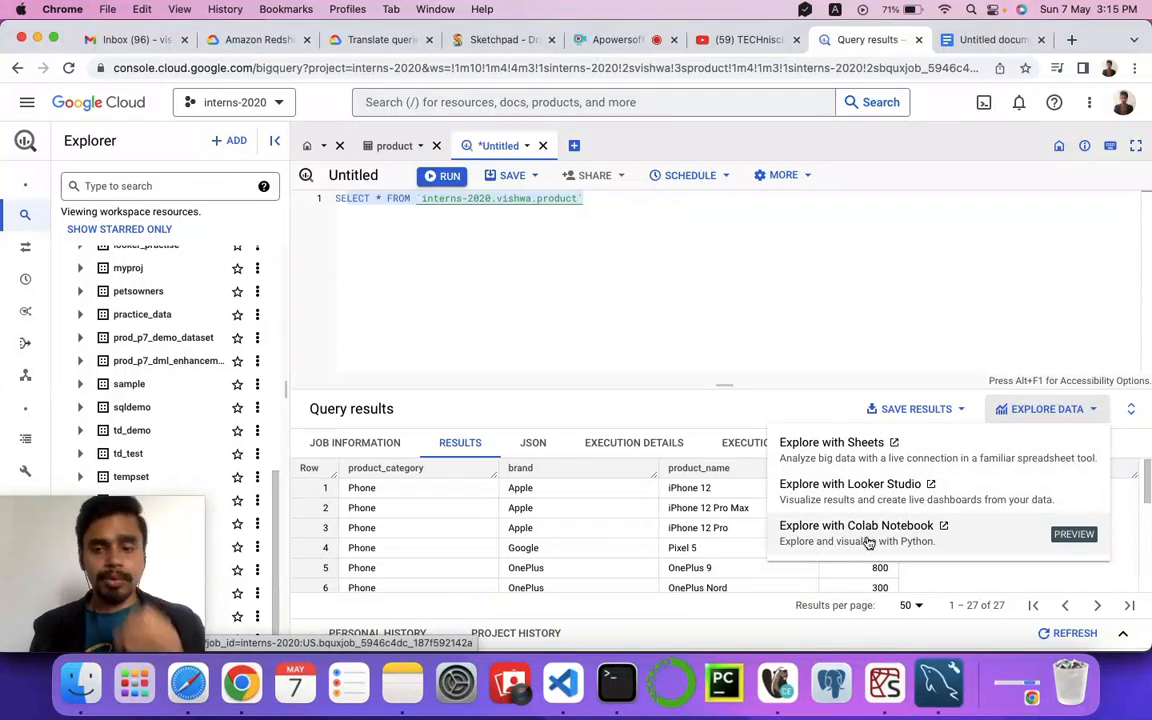
left_click(1064, 538)
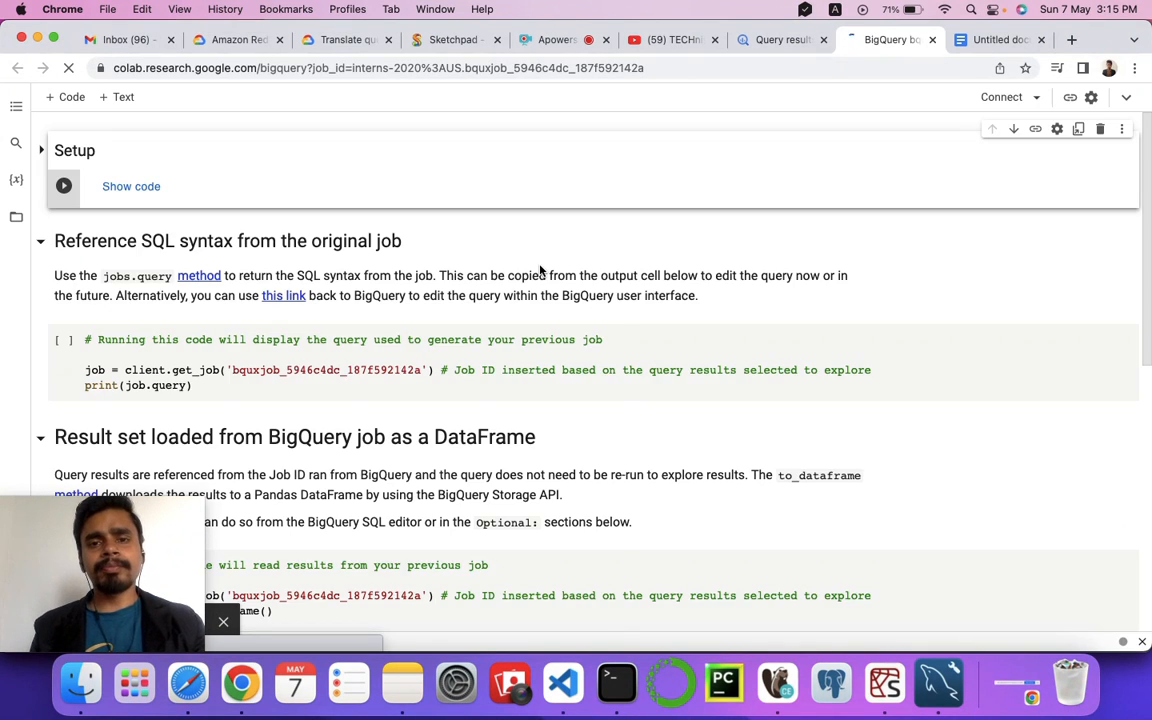
Step: Scroll through the generated Colab notebook's cells to examine its contents
scroll(419, 344, "down", 3)
scroll(419, 345, "down", 7)
scroll(419, 346, "up", 2)
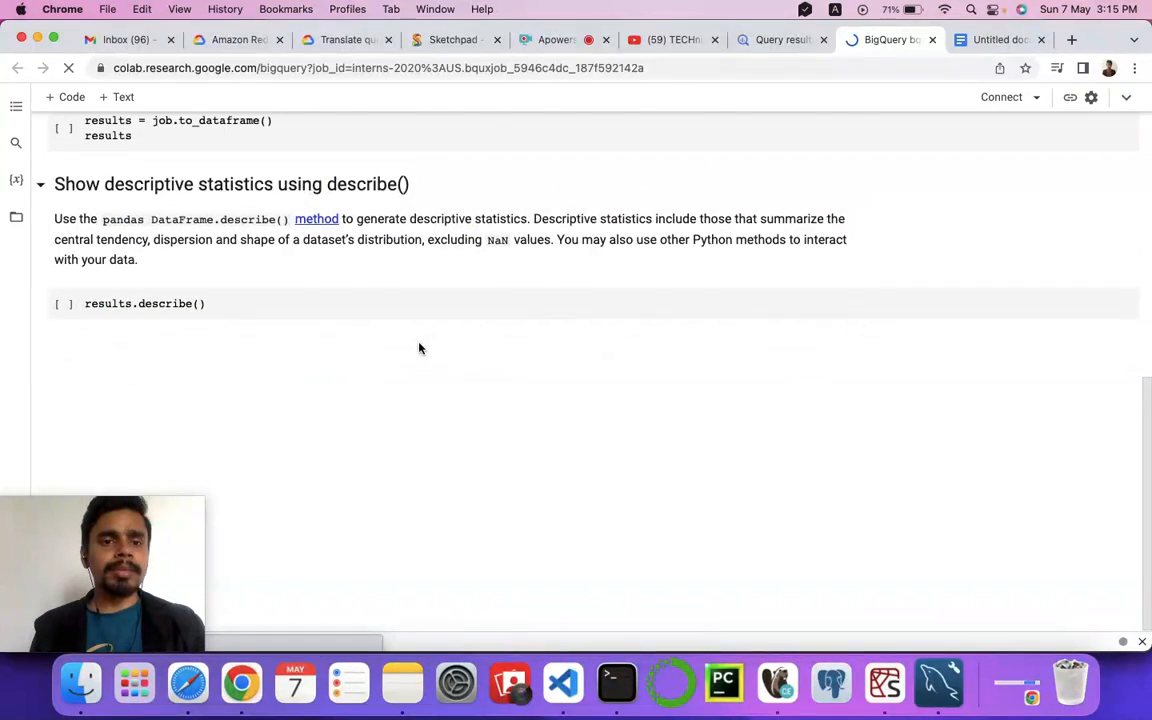
scroll(252, 278, "up", 2)
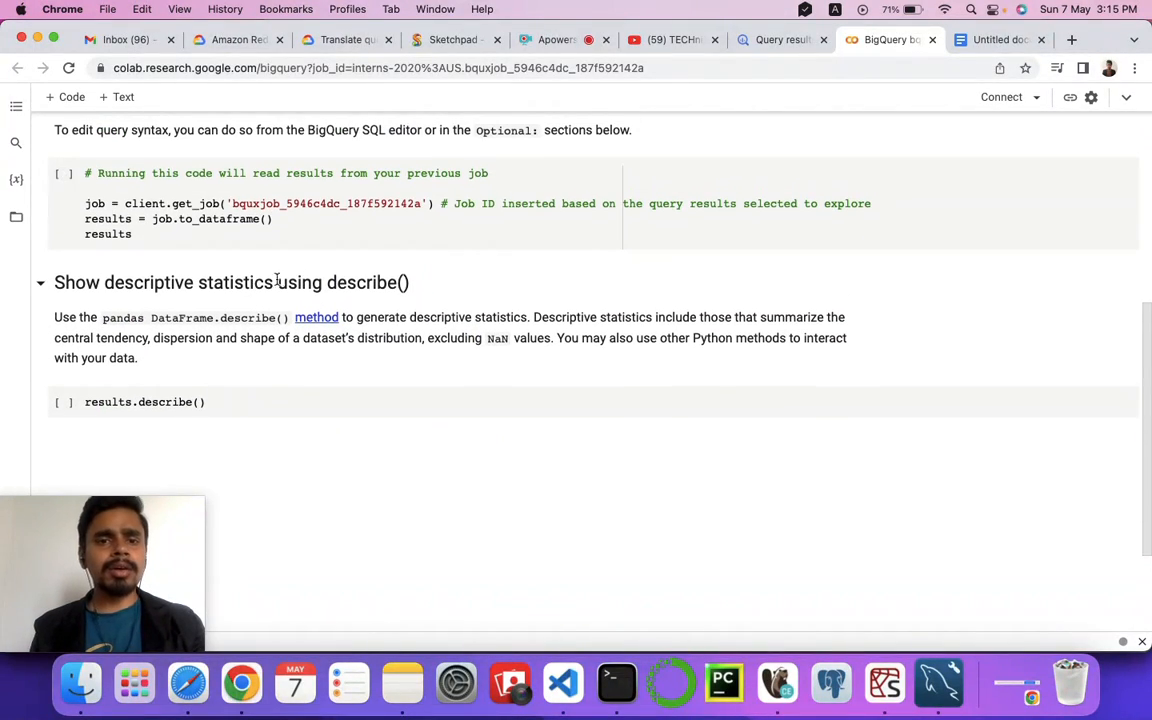
scroll(216, 300, "down", 3)
scroll(218, 292, "up", 12)
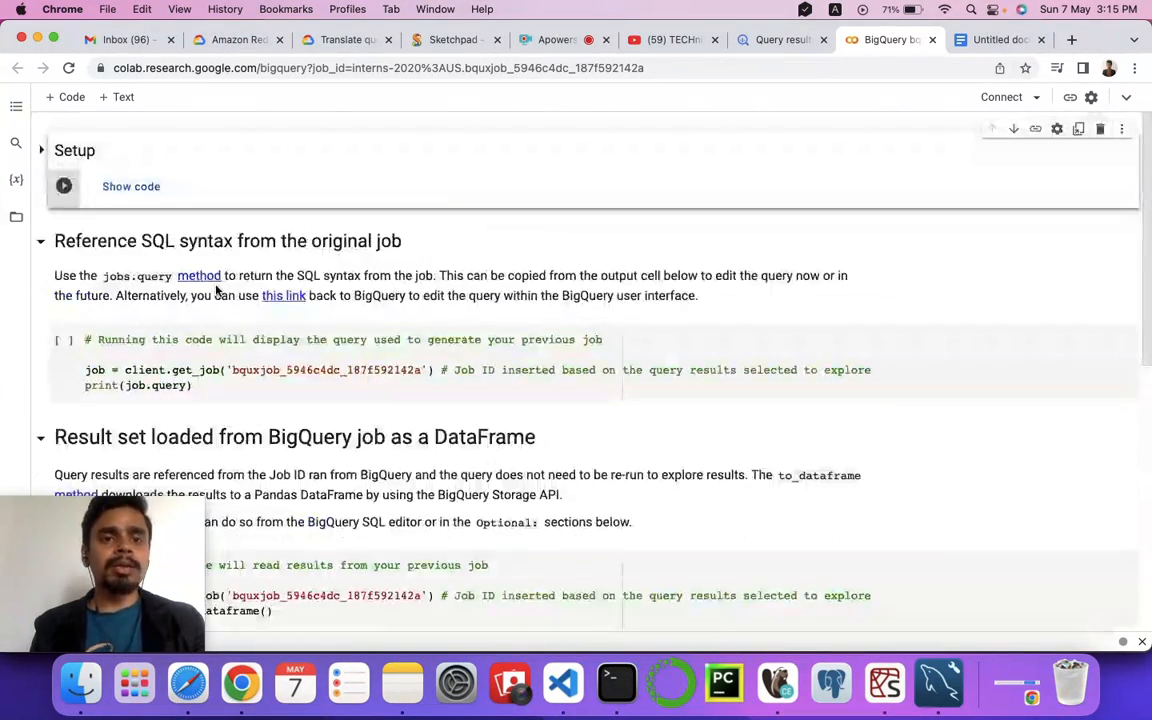
scroll(251, 272, "down", 4)
scroll(252, 272, "down", 8)
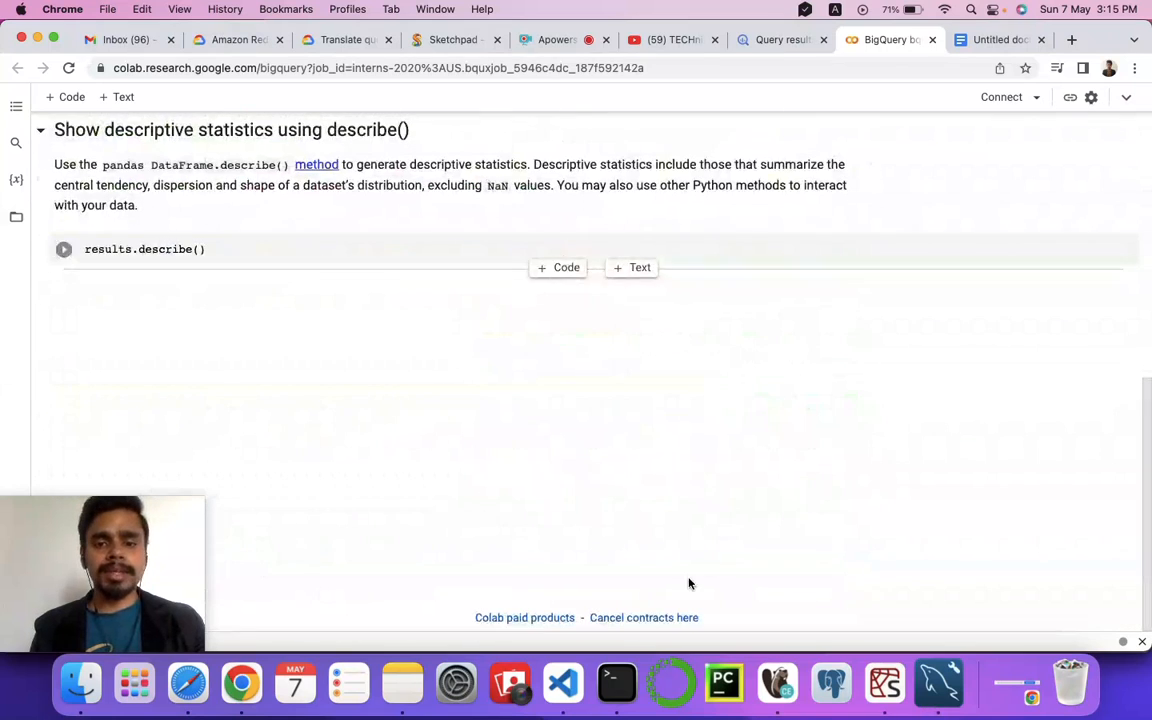
left_click(648, 618)
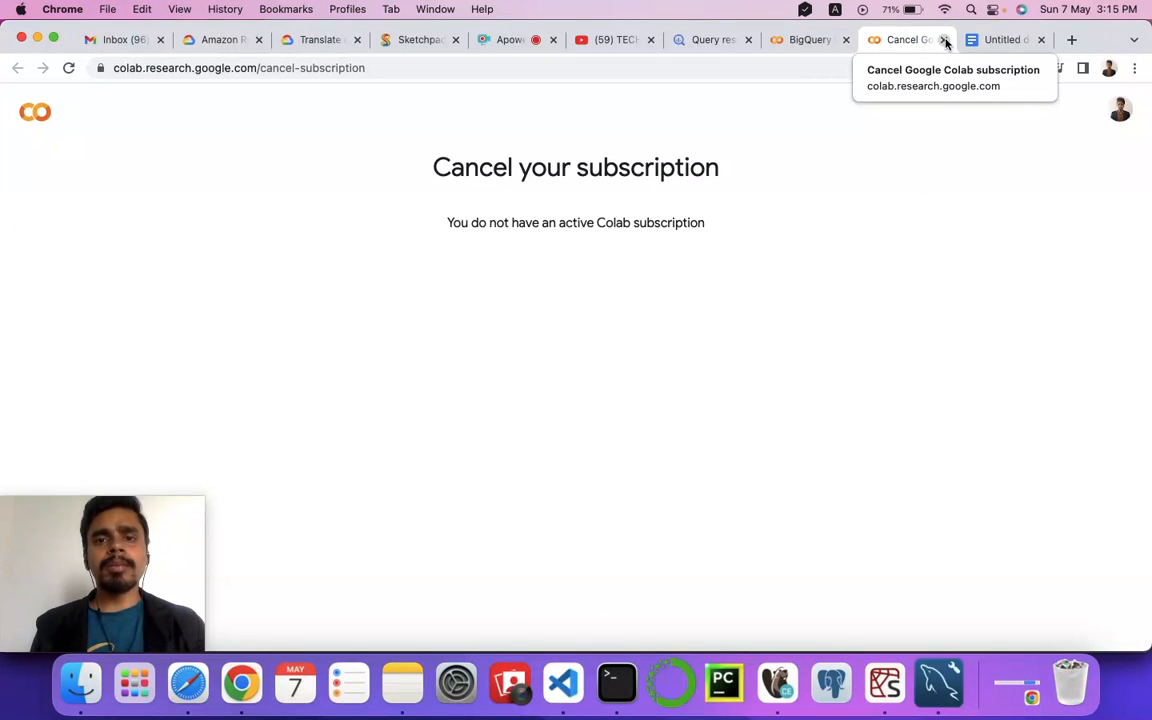
left_click(943, 40)
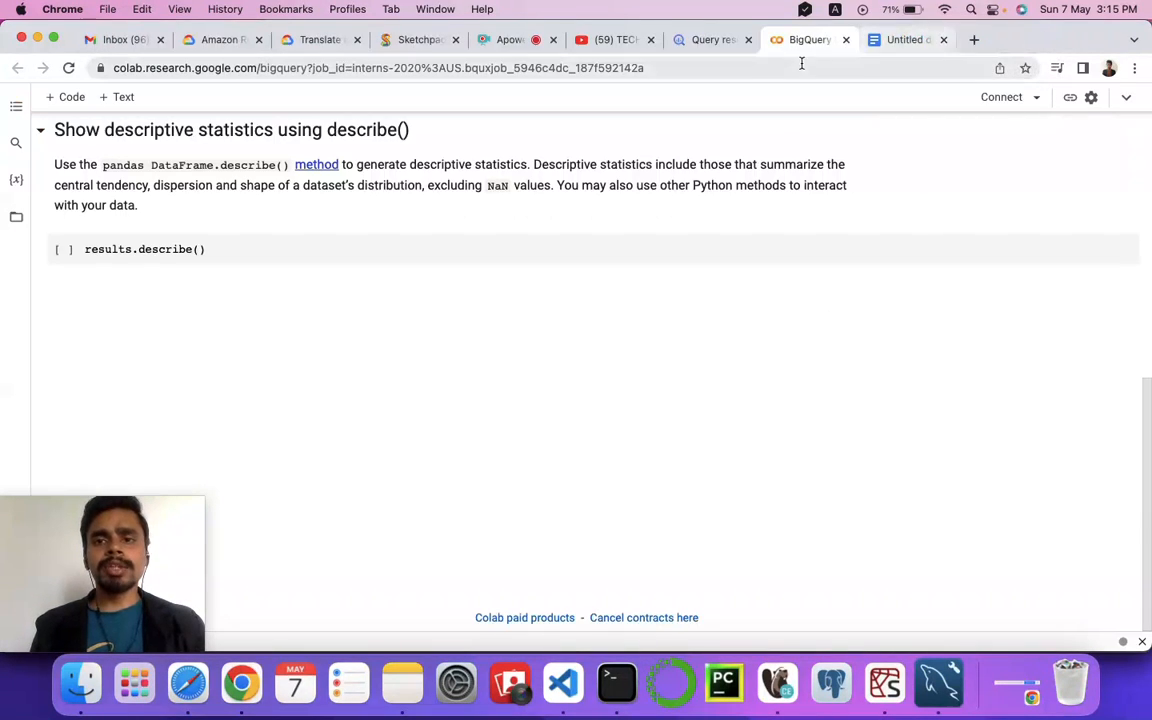
Step: Close the Colab notebook tab and return to the BigQuery query results
left_click(846, 40)
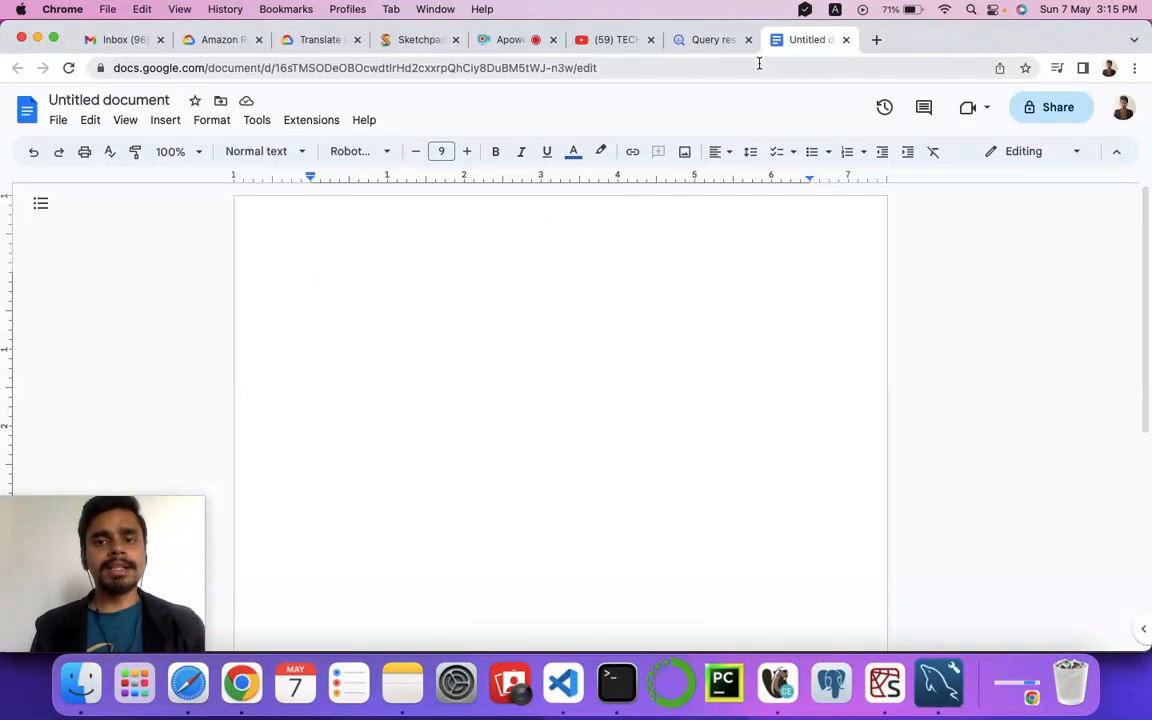
left_click(716, 40)
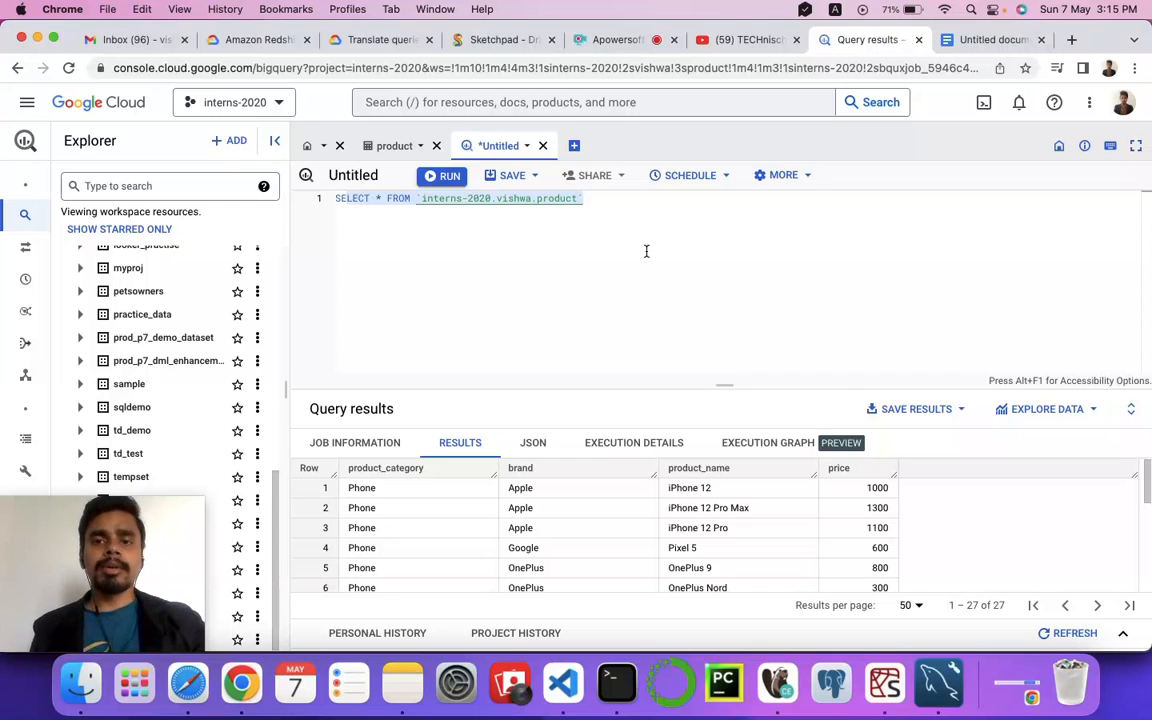
left_click(538, 240)
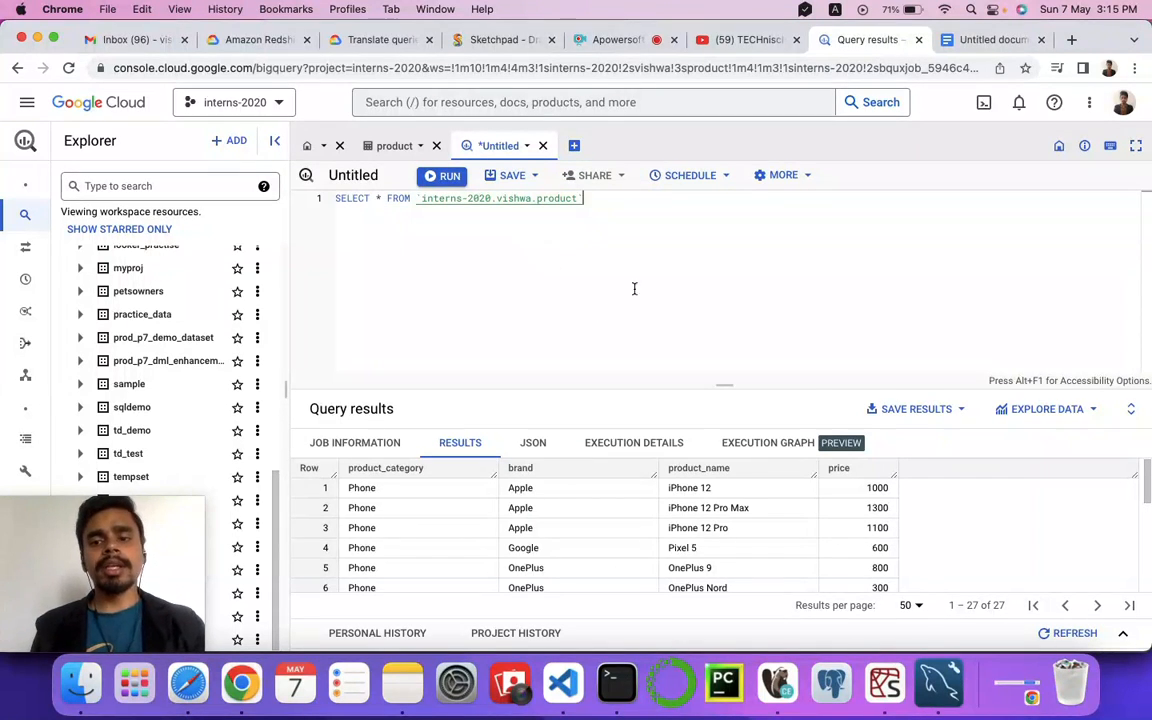
left_click(1088, 412)
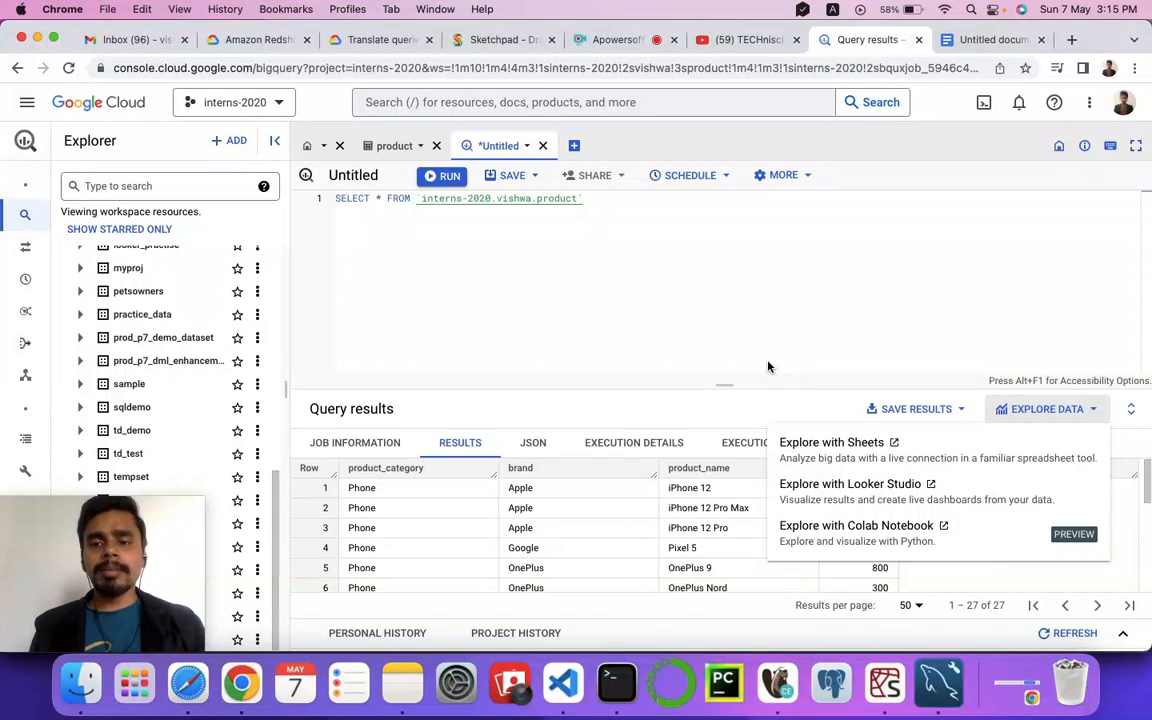
left_click(957, 410)
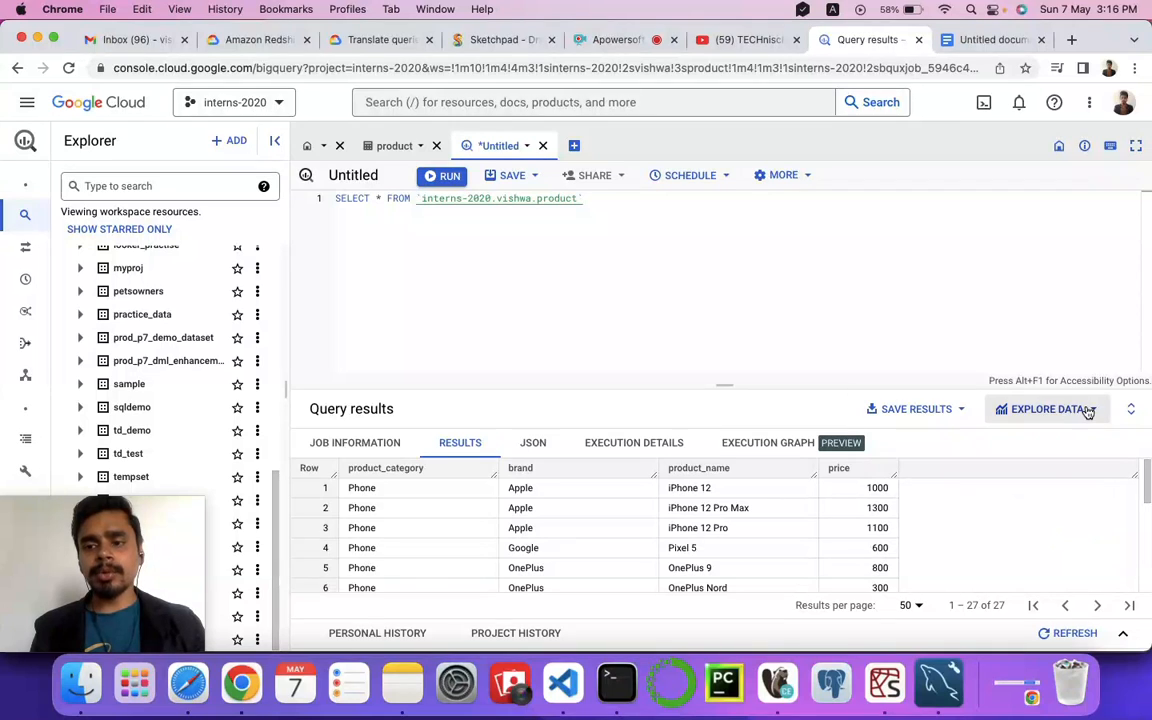
left_click(525, 178)
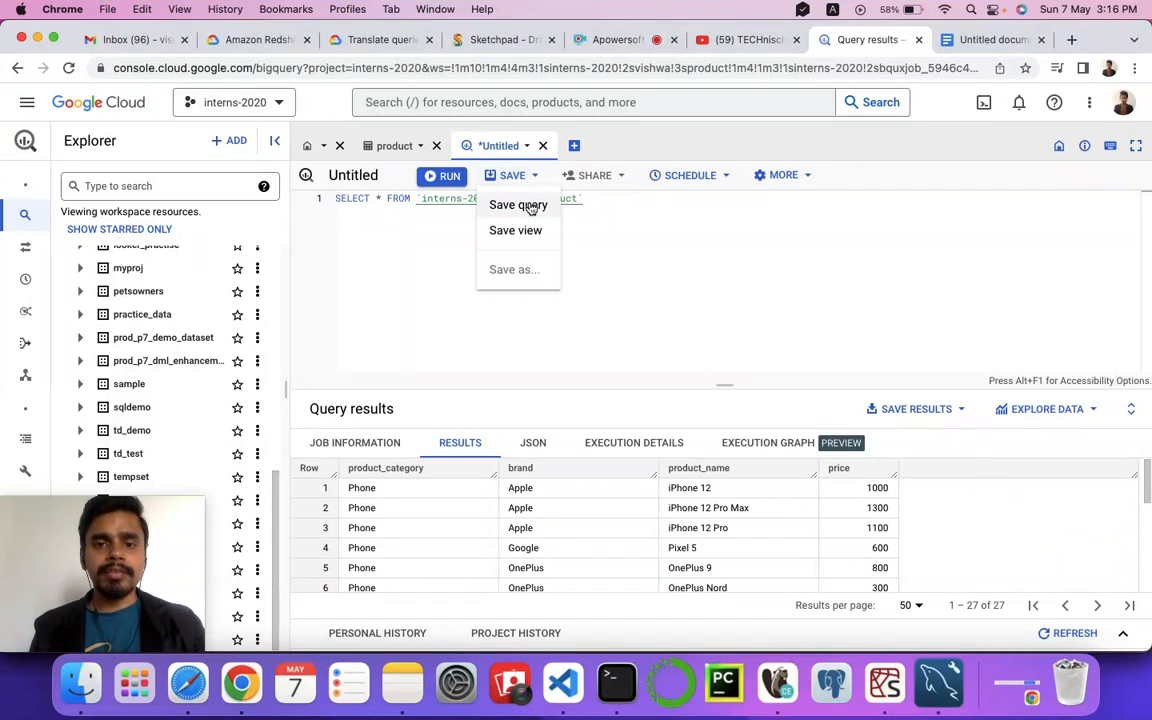
left_click(663, 264)
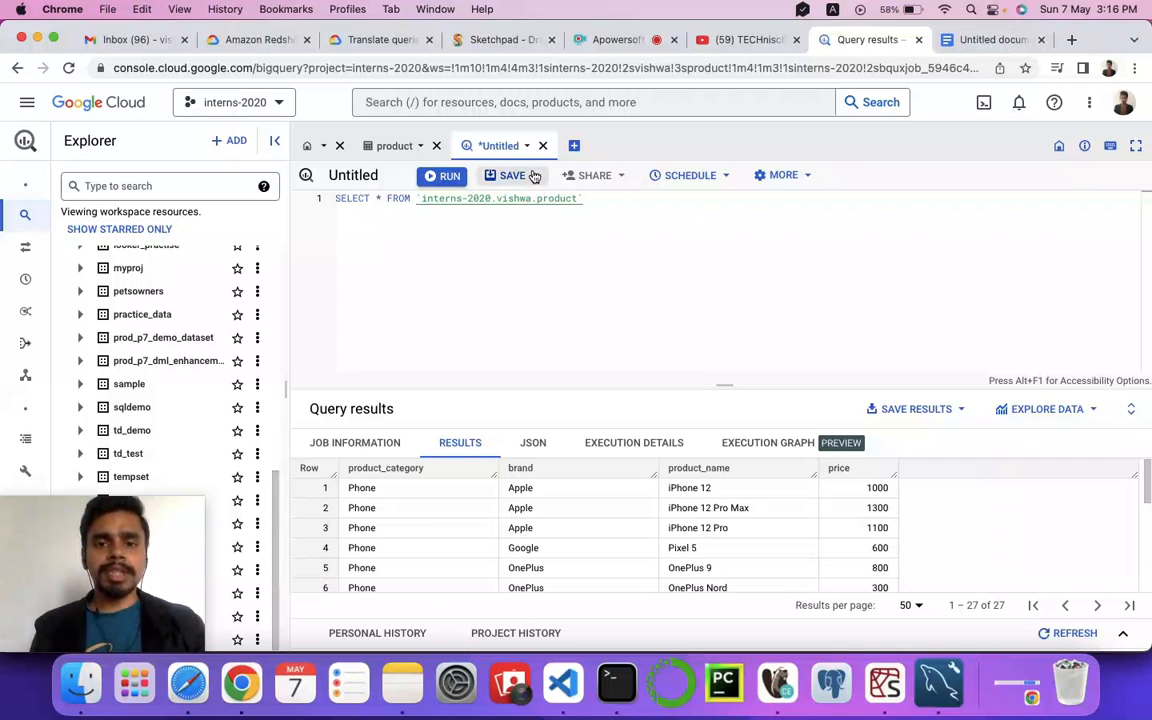
left_click(490, 175)
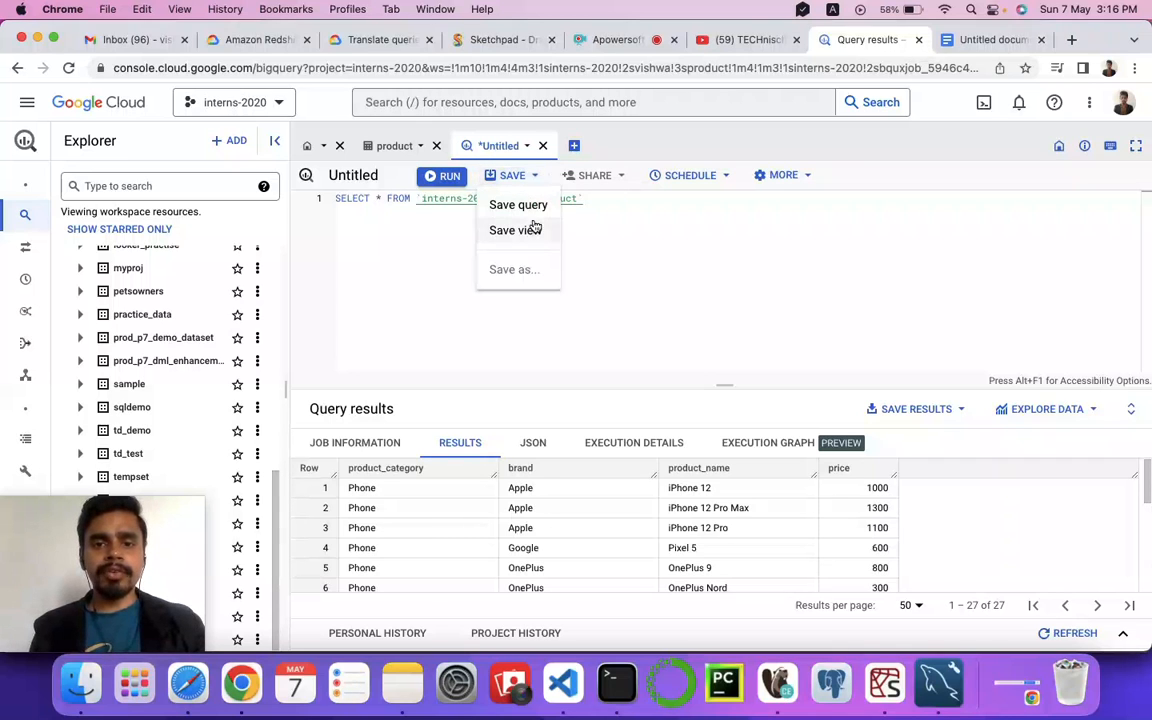
left_click(695, 260)
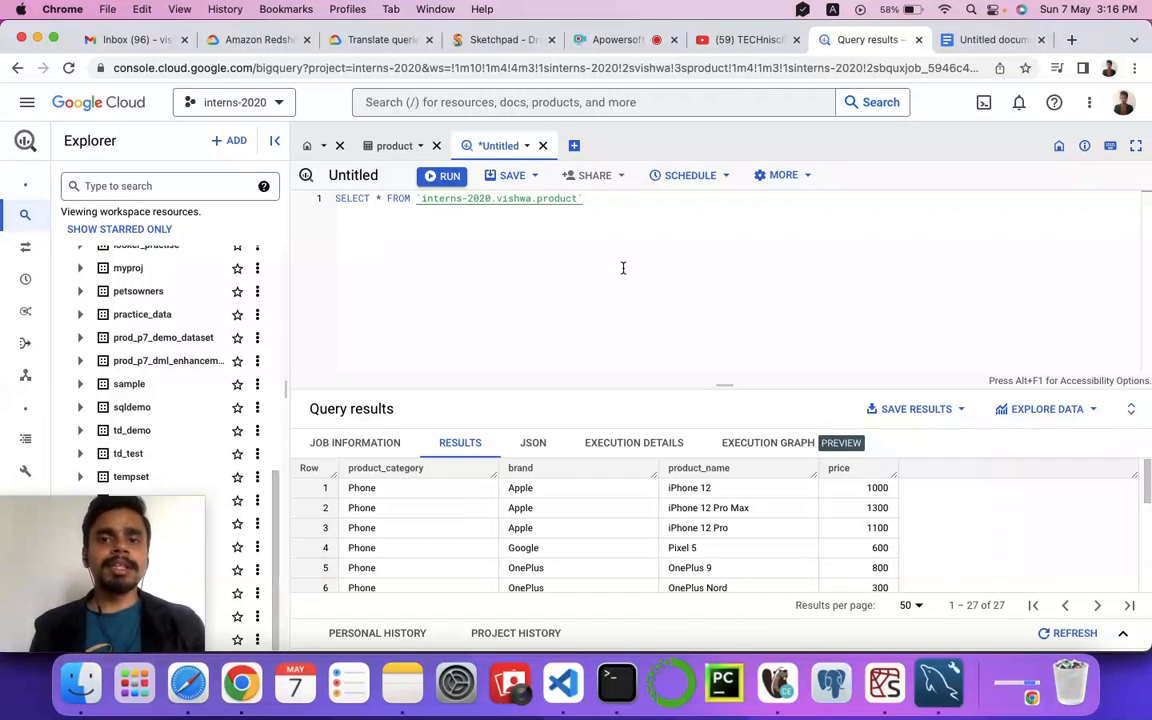
Step: Switch to the YouTube channel's playlists page and scroll through it
left_click(722, 39)
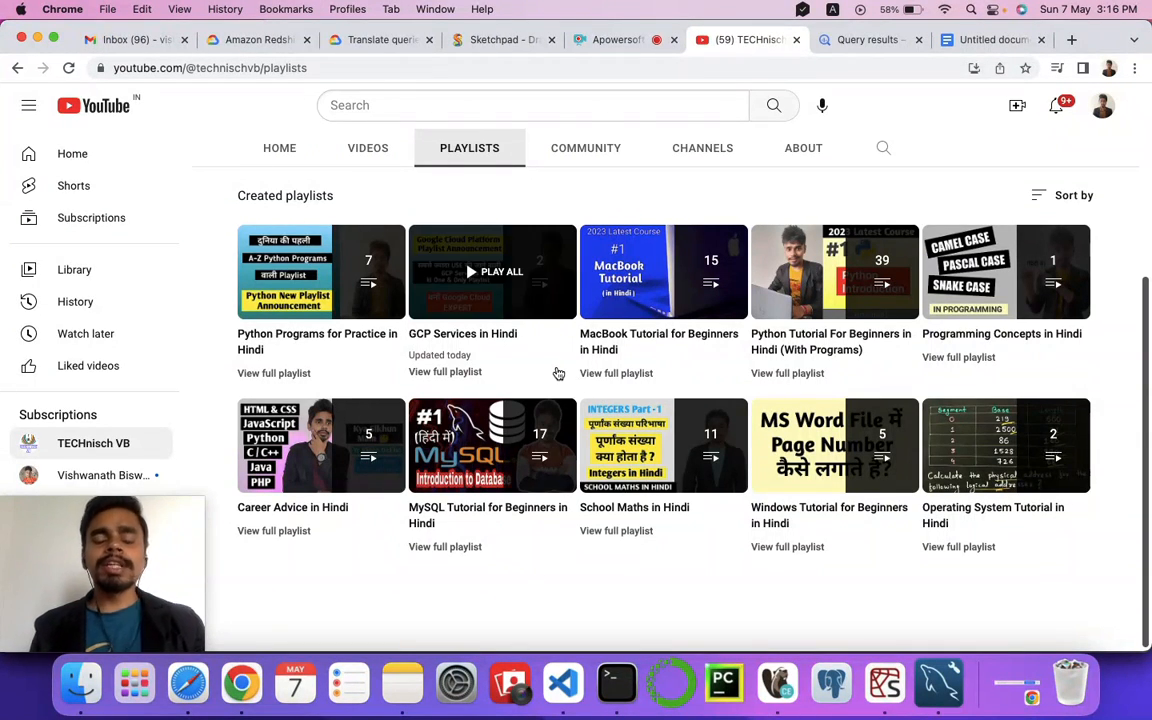
scroll(558, 373, "up", 3)
scroll(699, 356, "down", 3)
scroll(699, 356, "up", 3)
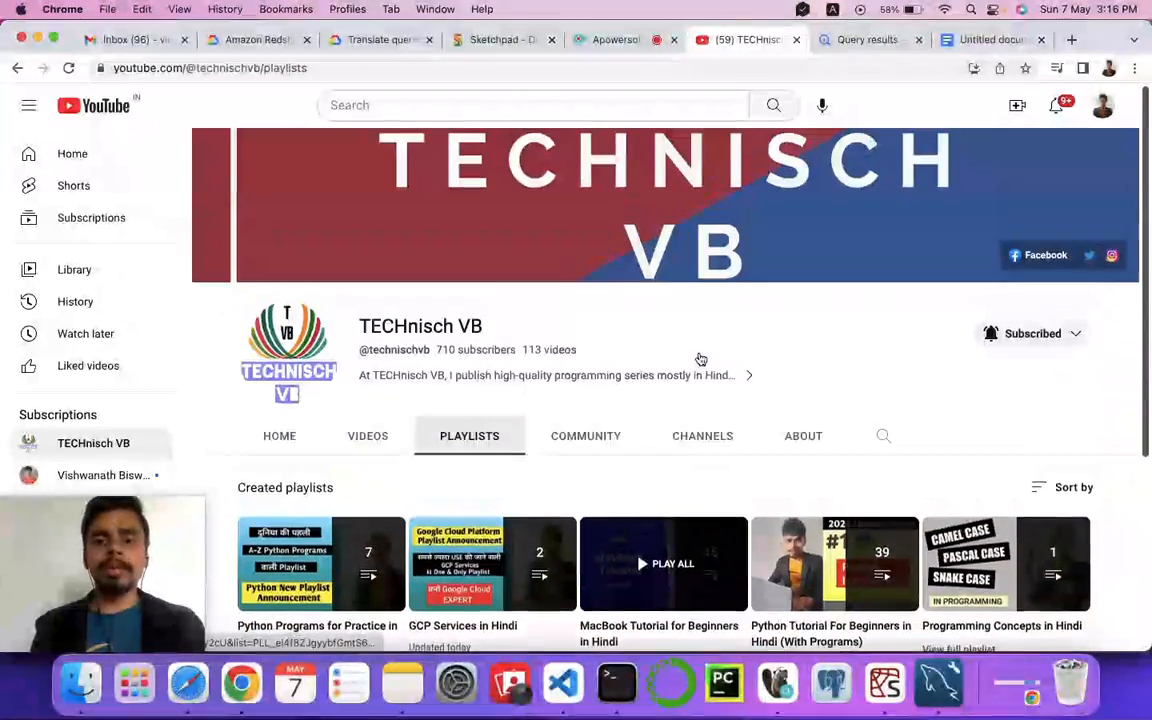